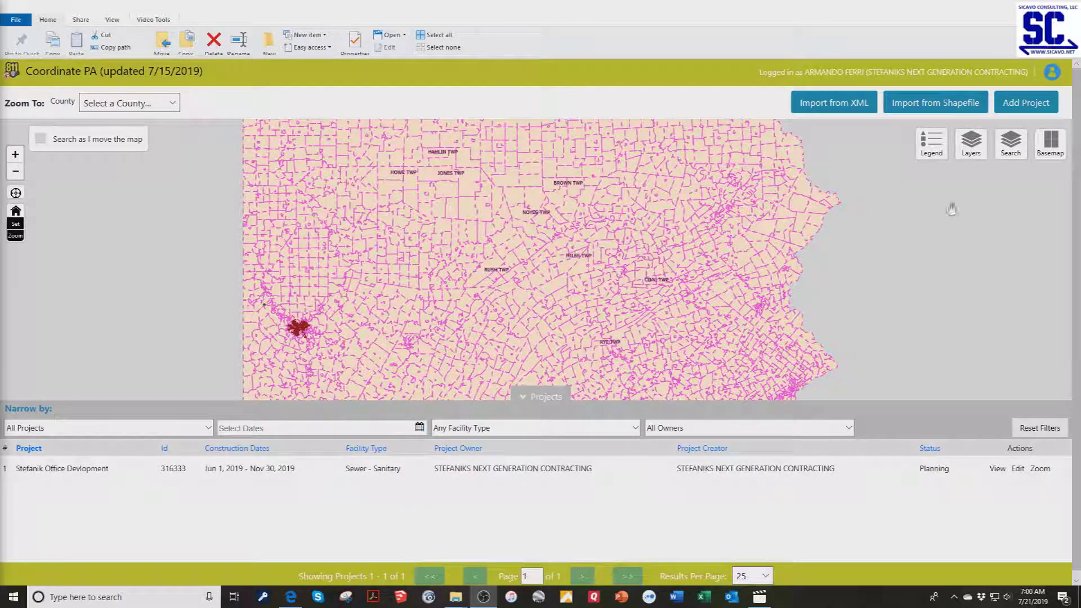
Add a new project of the type Construction/Complex
click(1027, 105)
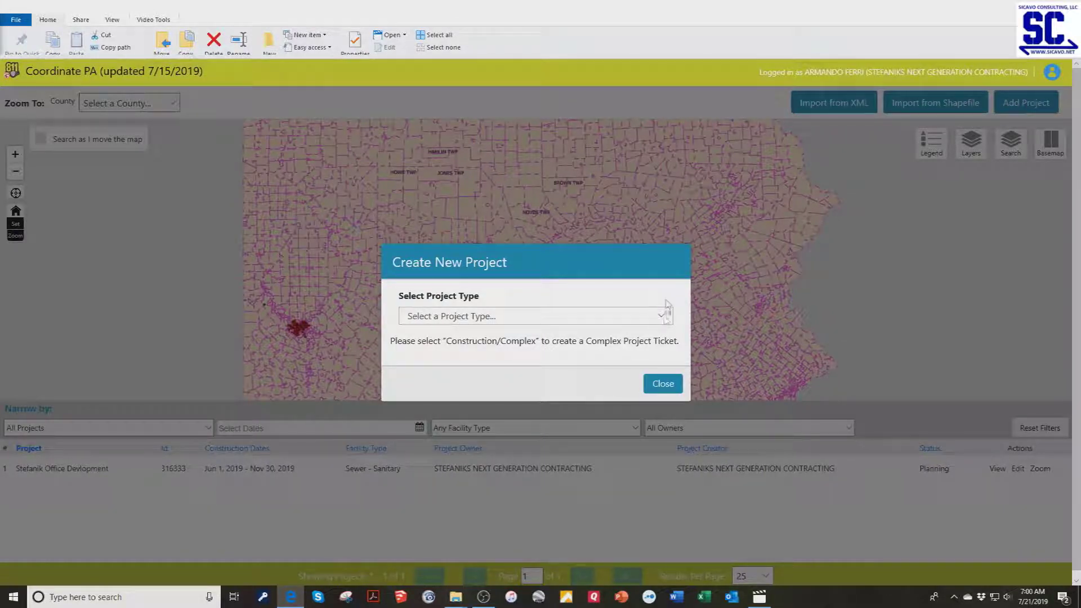
click(662, 317)
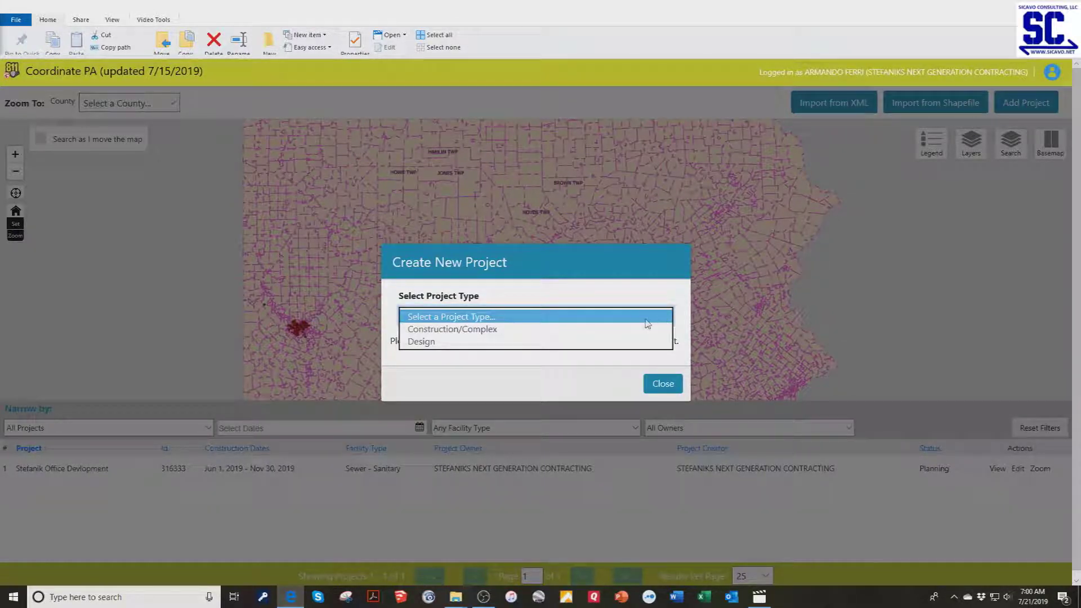
click(523, 332)
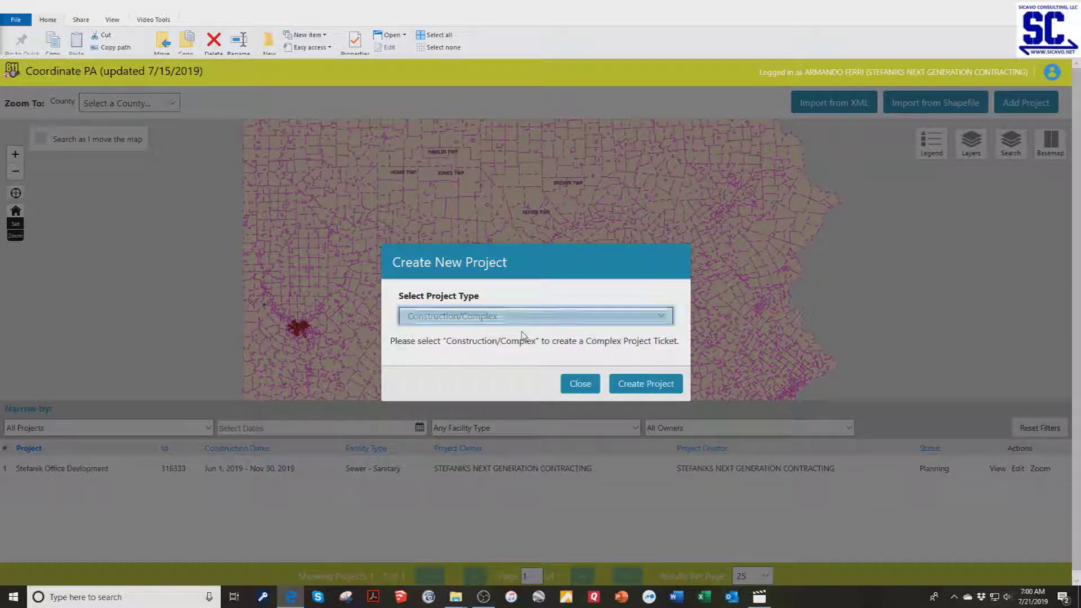
click(631, 388)
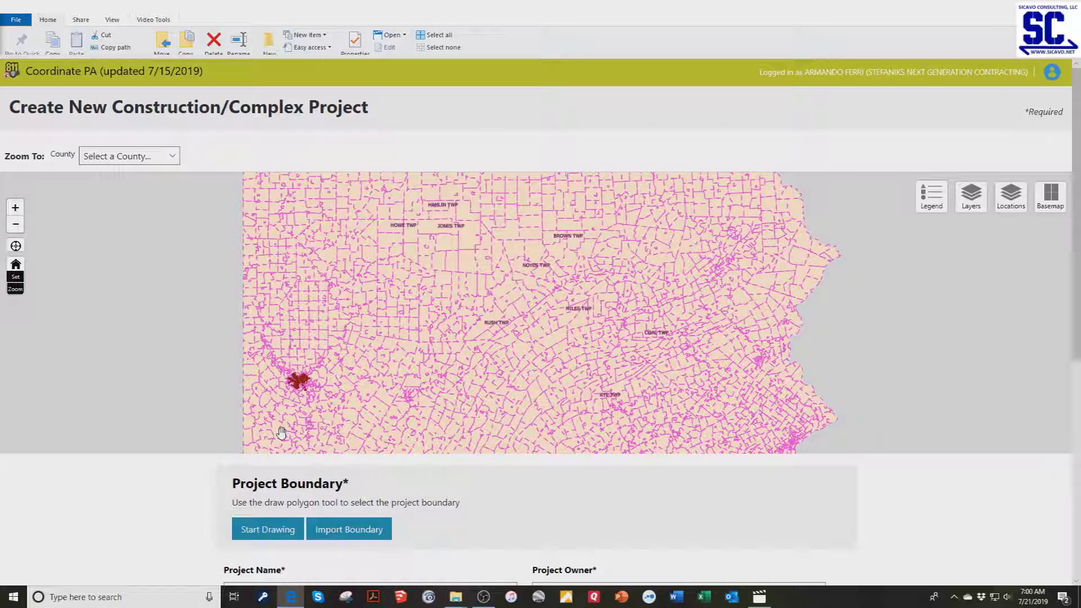
Zoom the project map to the municipality CENTER TWP in BEAVER county
scroll(282, 432, up, 4)
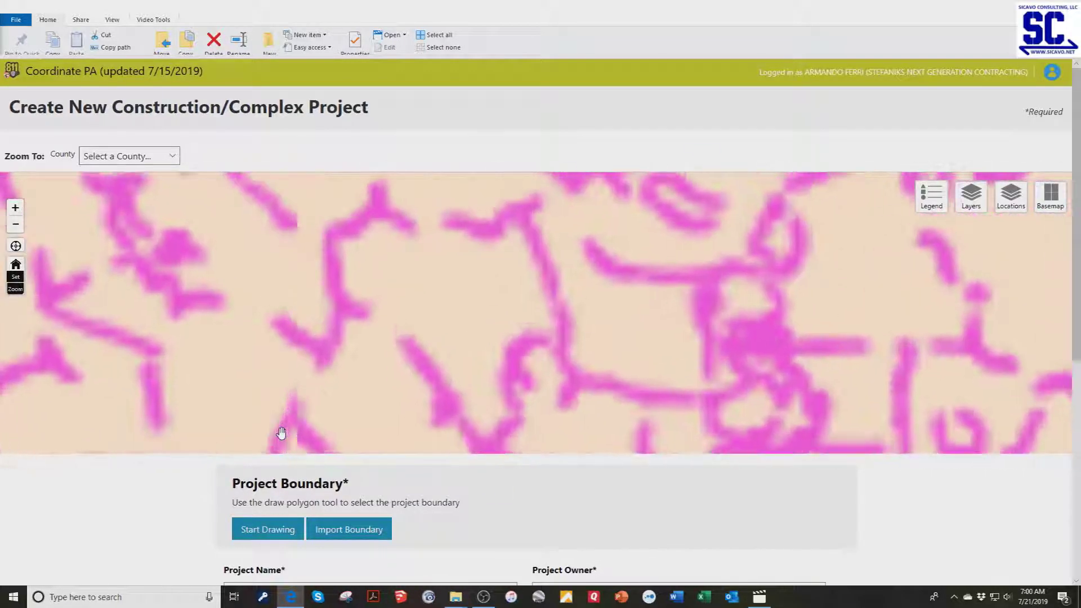
scroll(281, 433, down, 5)
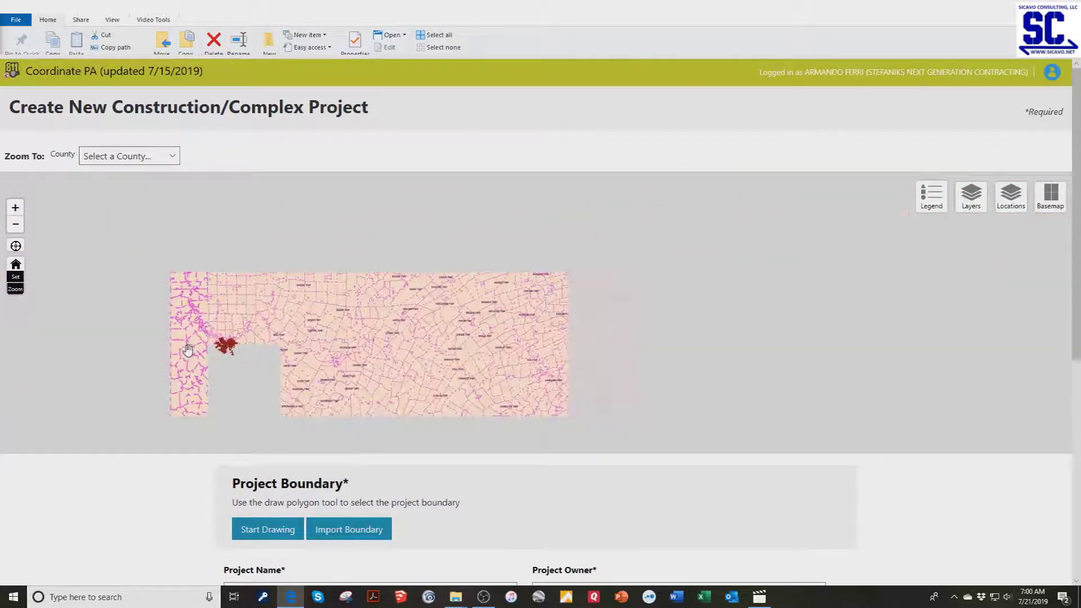
scroll(188, 350, up, 5)
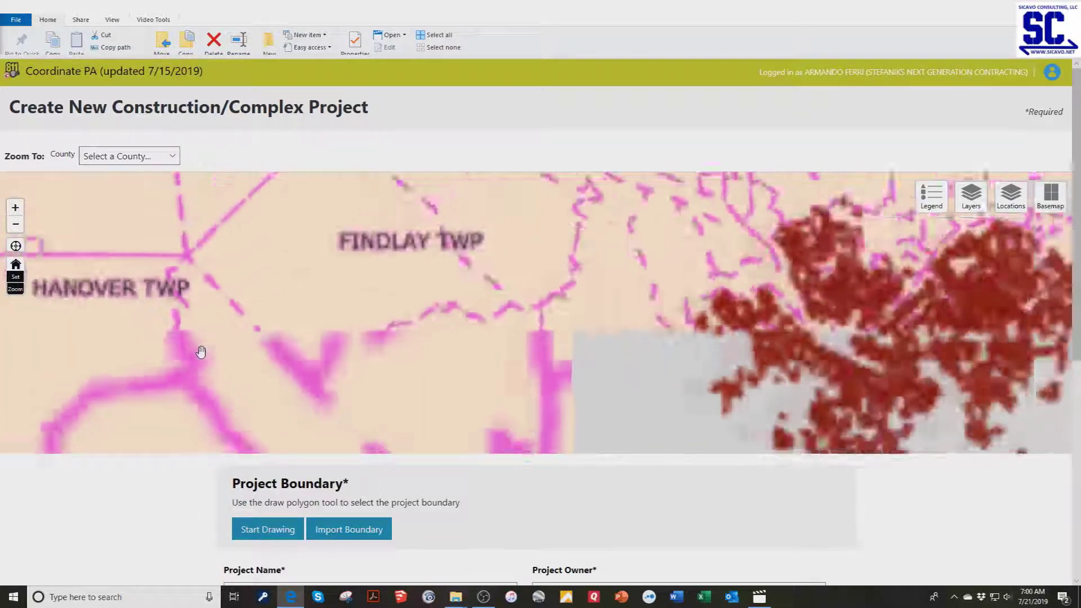
scroll(201, 352, down, 5)
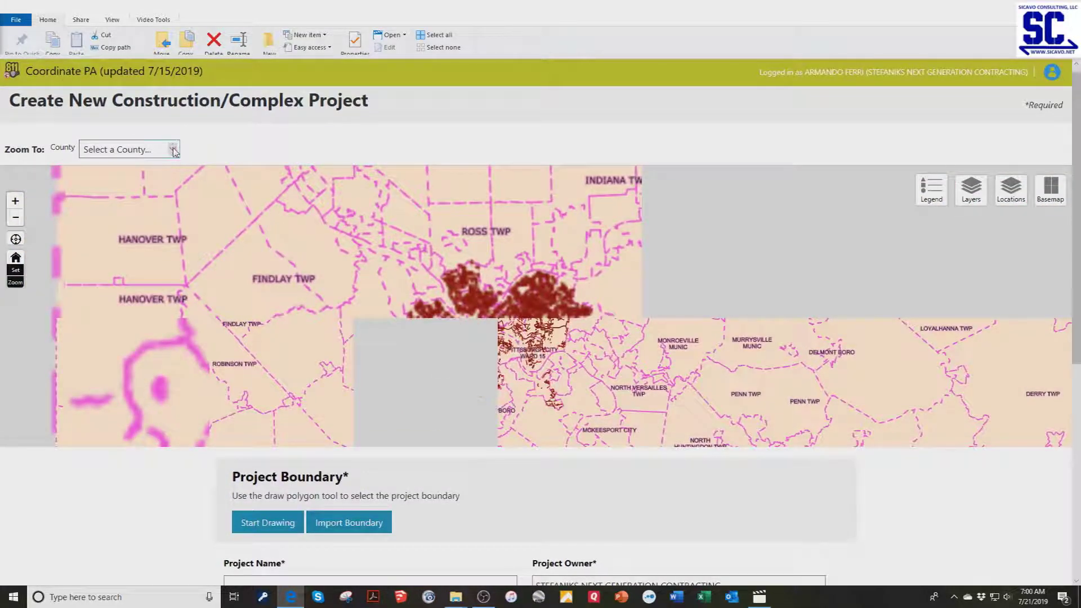
click(174, 150)
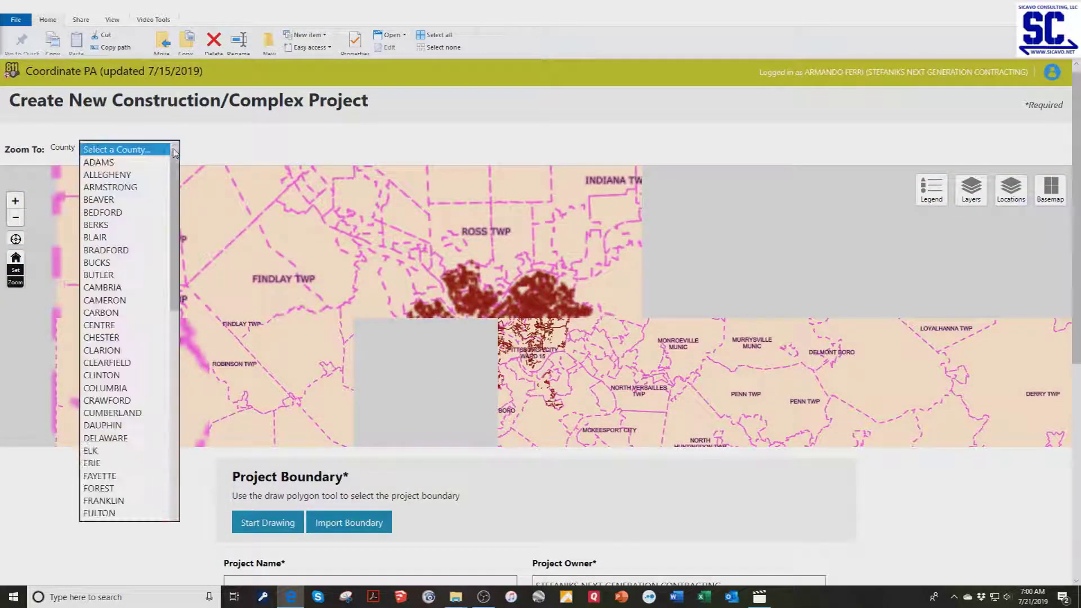
click(118, 201)
click(359, 150)
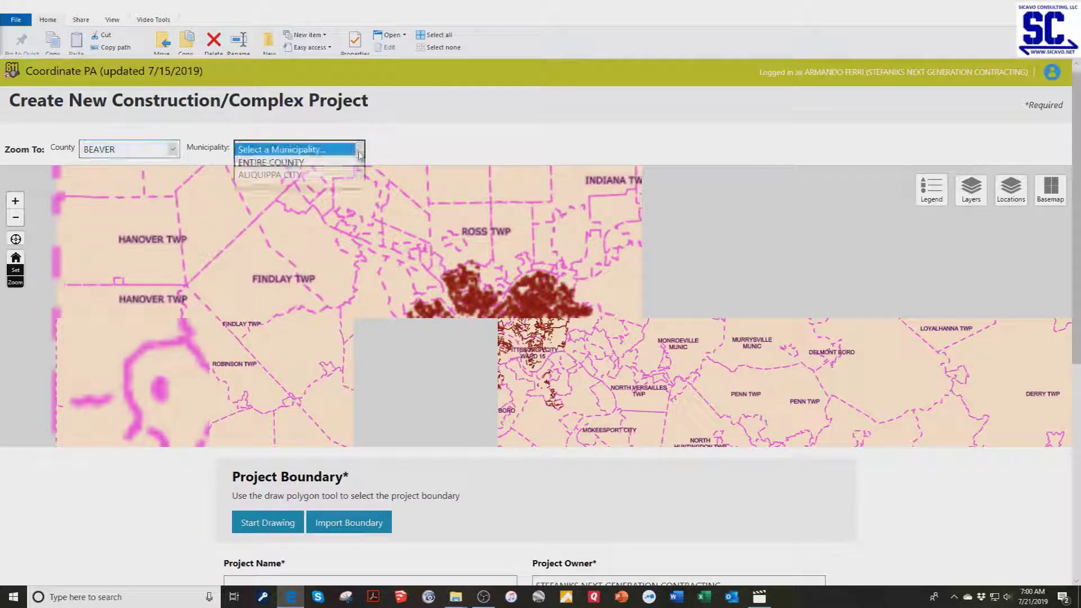
click(293, 274)
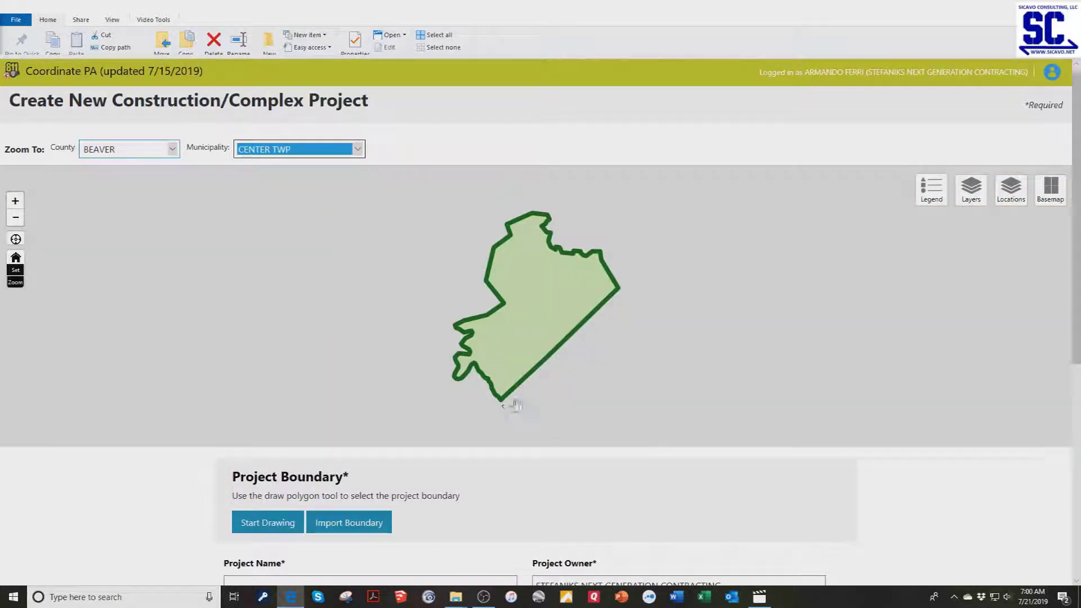
Draw the project boundary as a six-point polygon from Todd Rd in Center Twp down to the Hopewell Twp line
scroll(519, 387, up, 3)
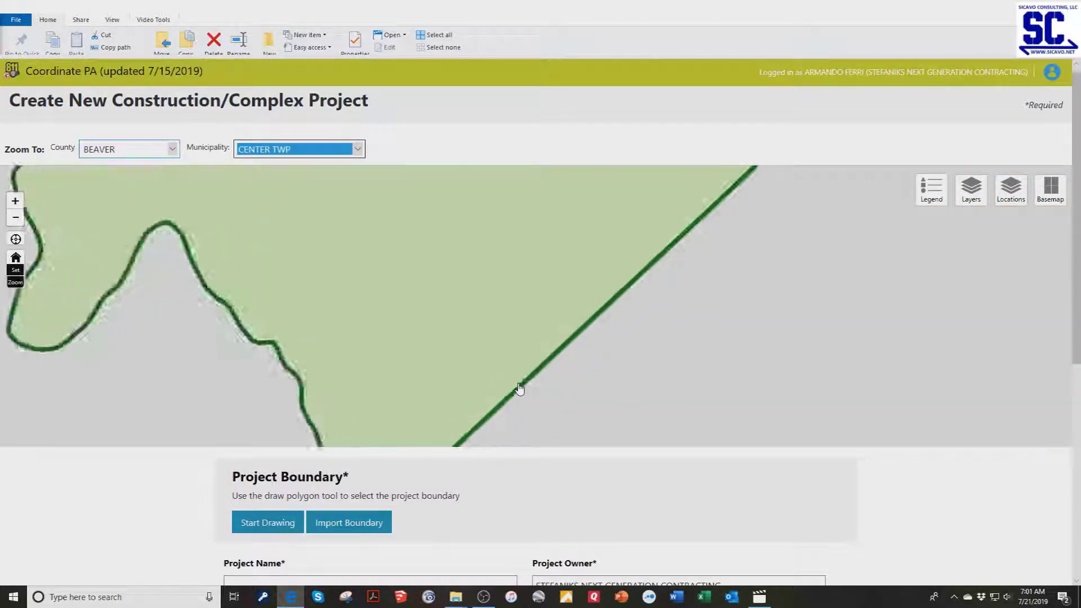
scroll(519, 388, up, 1)
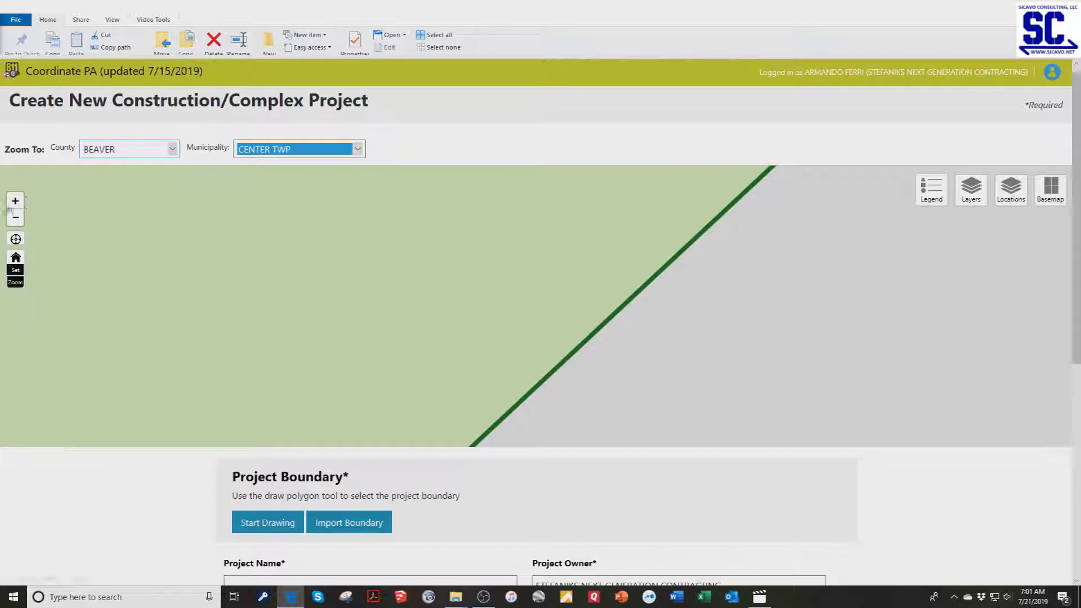
click(15, 218)
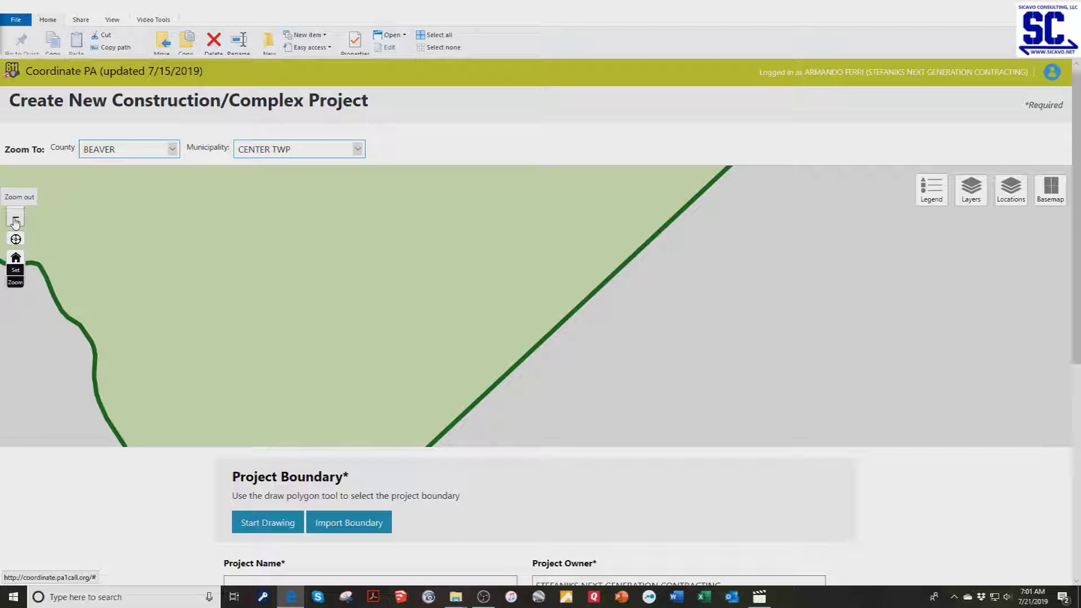
click(15, 220)
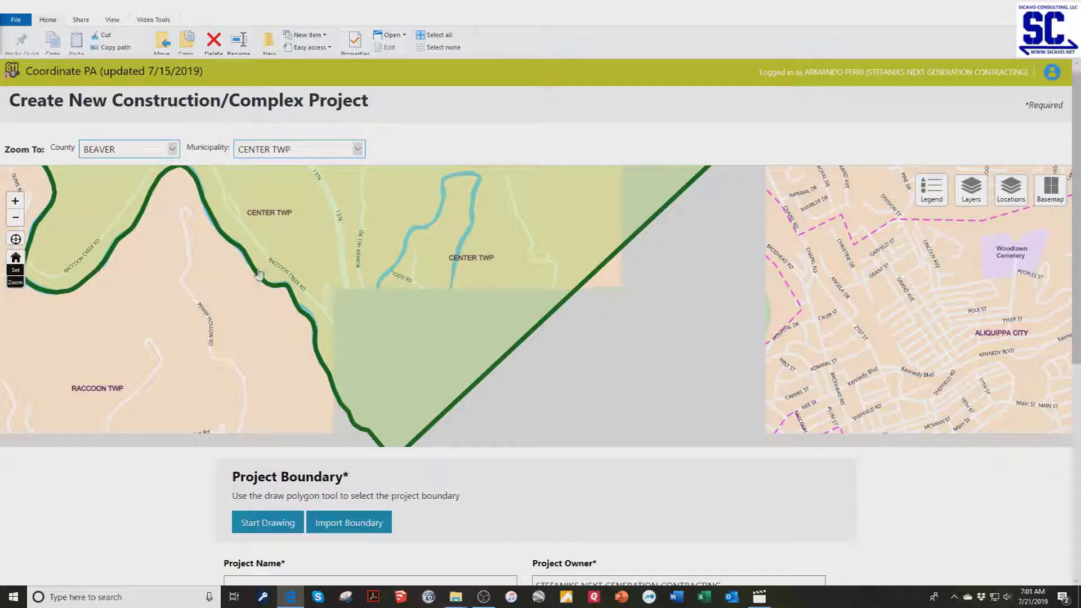
click(16, 201)
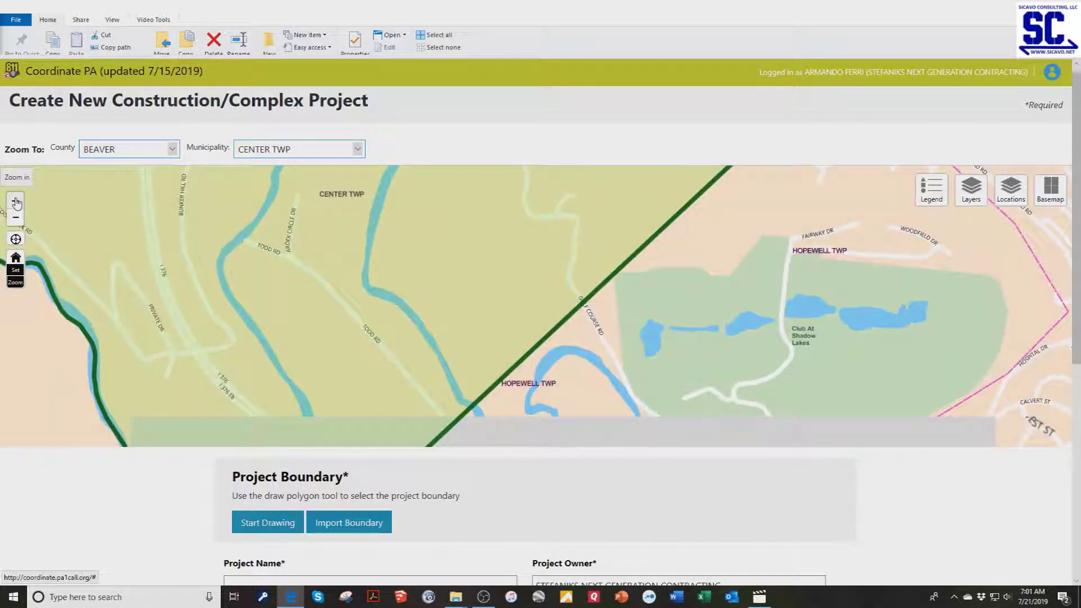
click(269, 524)
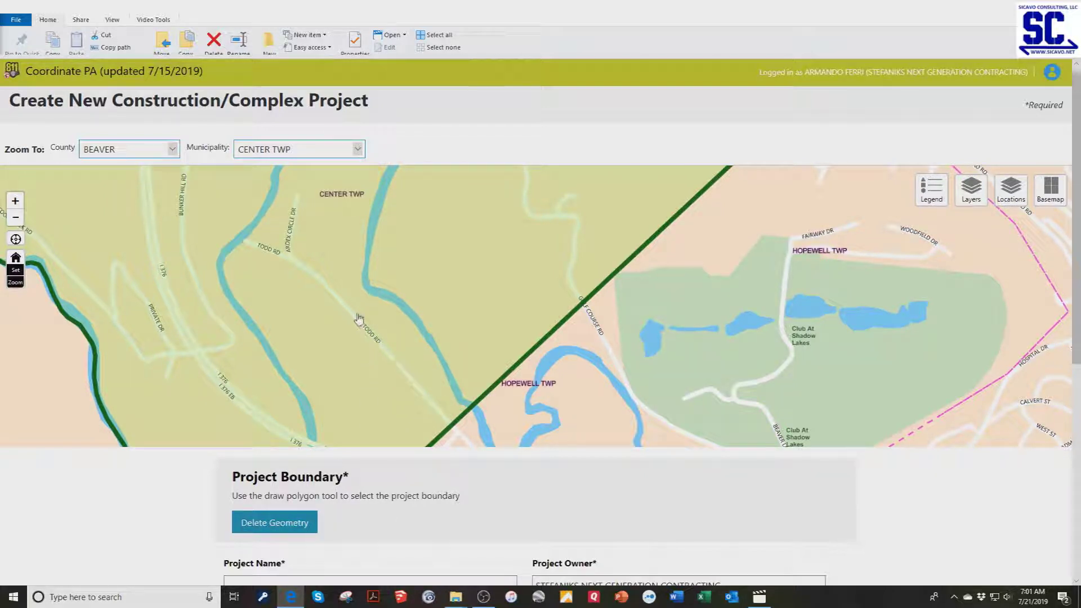
click(350, 309)
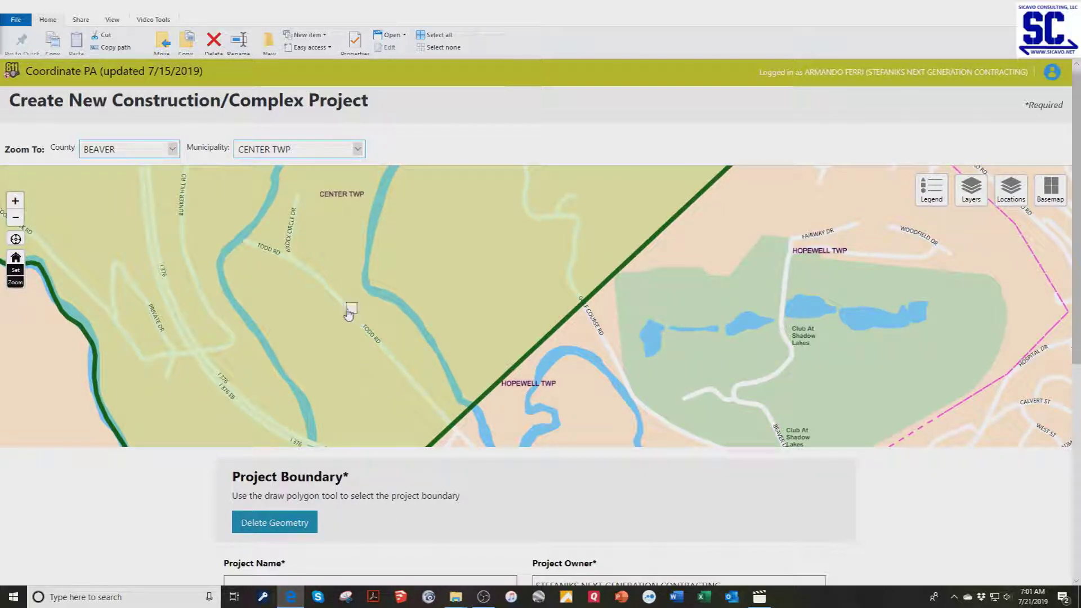
click(302, 346)
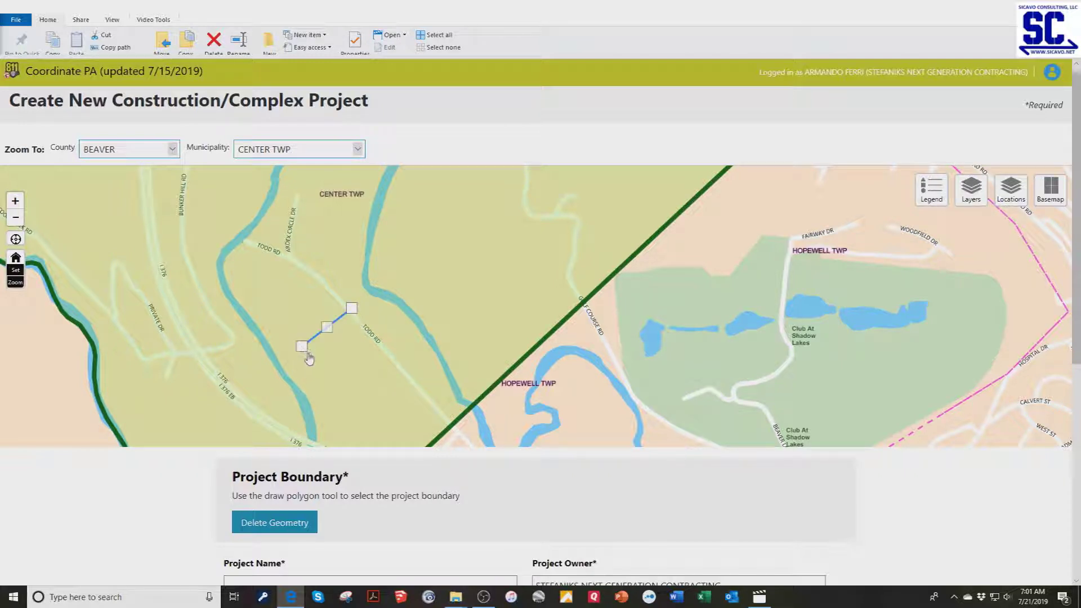
click(321, 409)
click(351, 432)
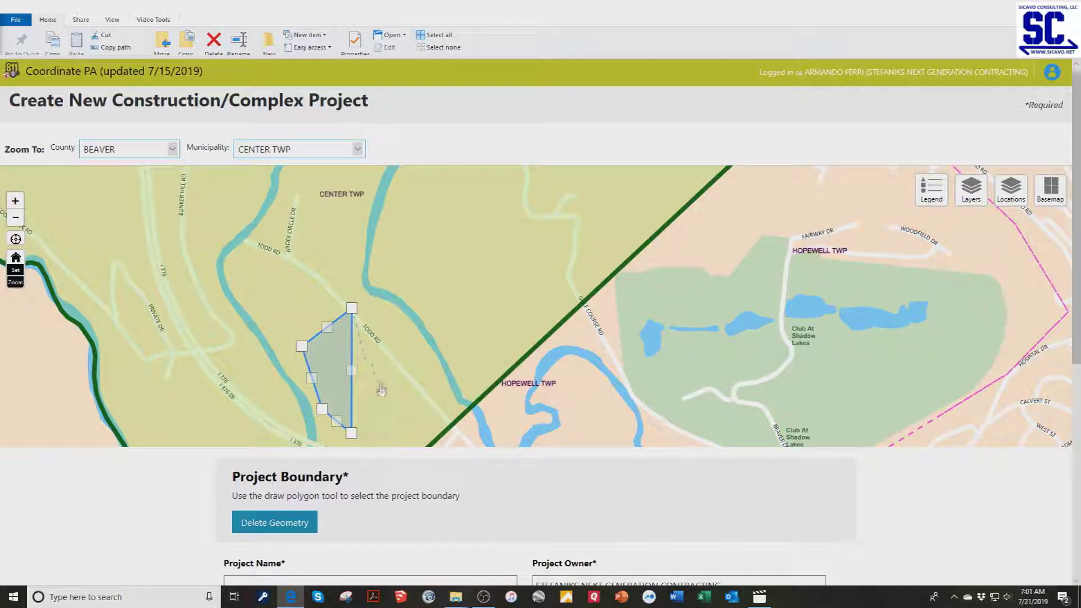
click(15, 218)
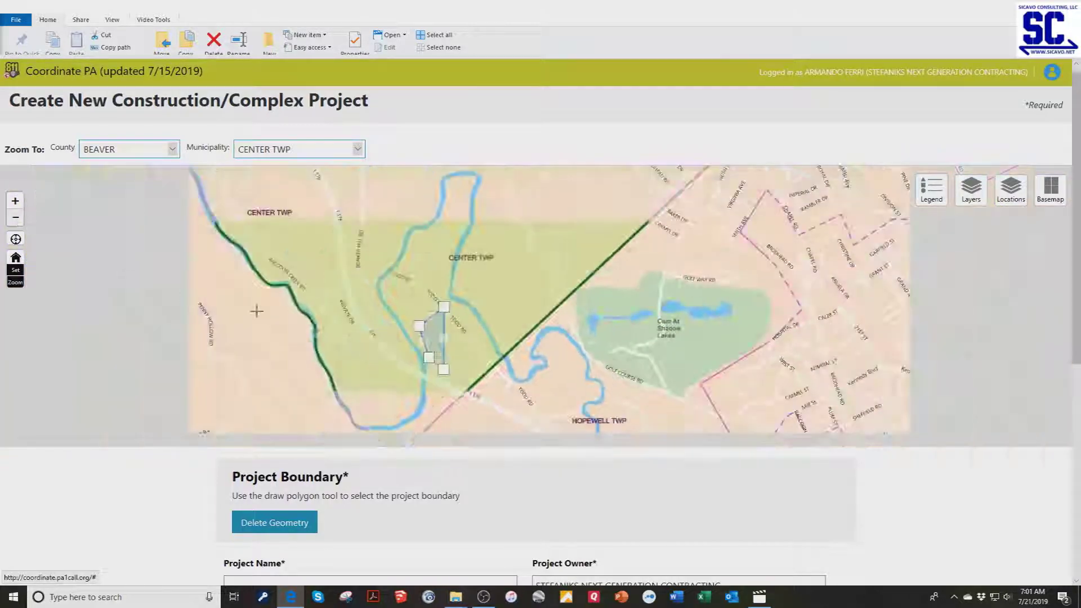
click(461, 391)
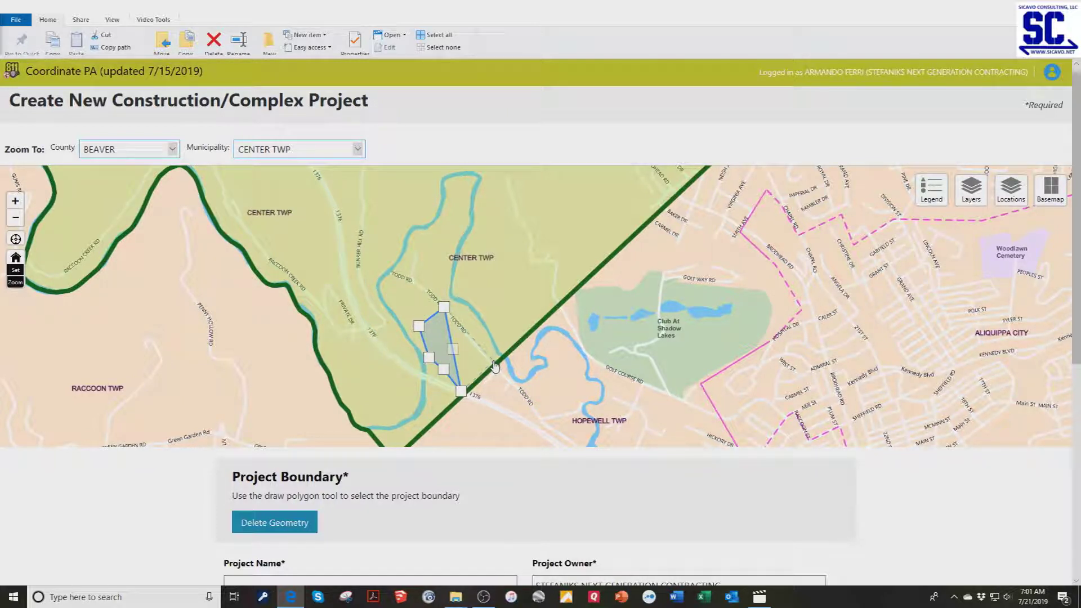
double_click(494, 364)
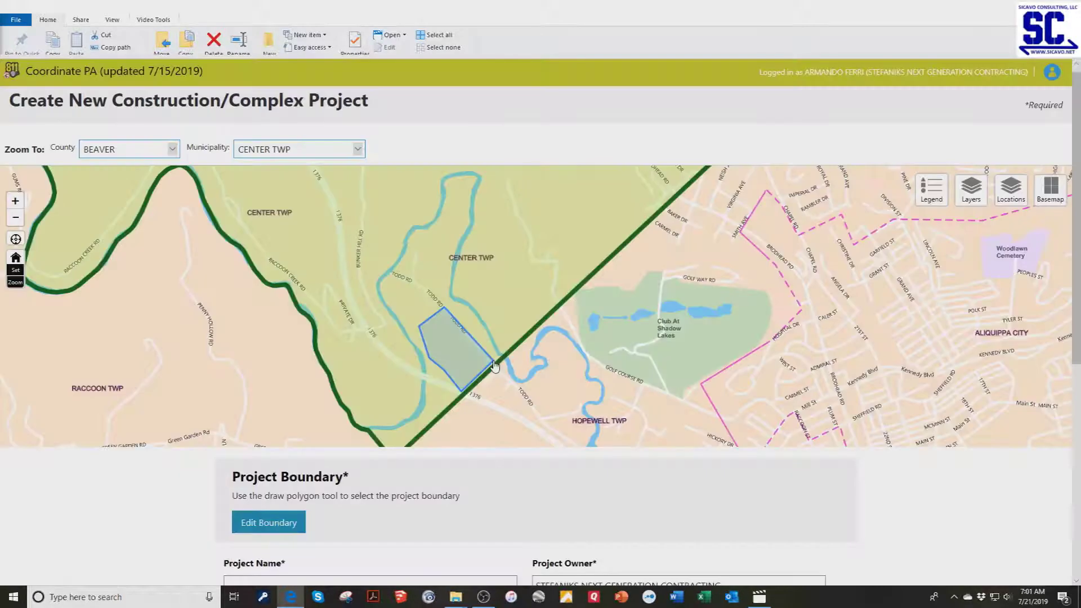
scroll(471, 362, up, 2)
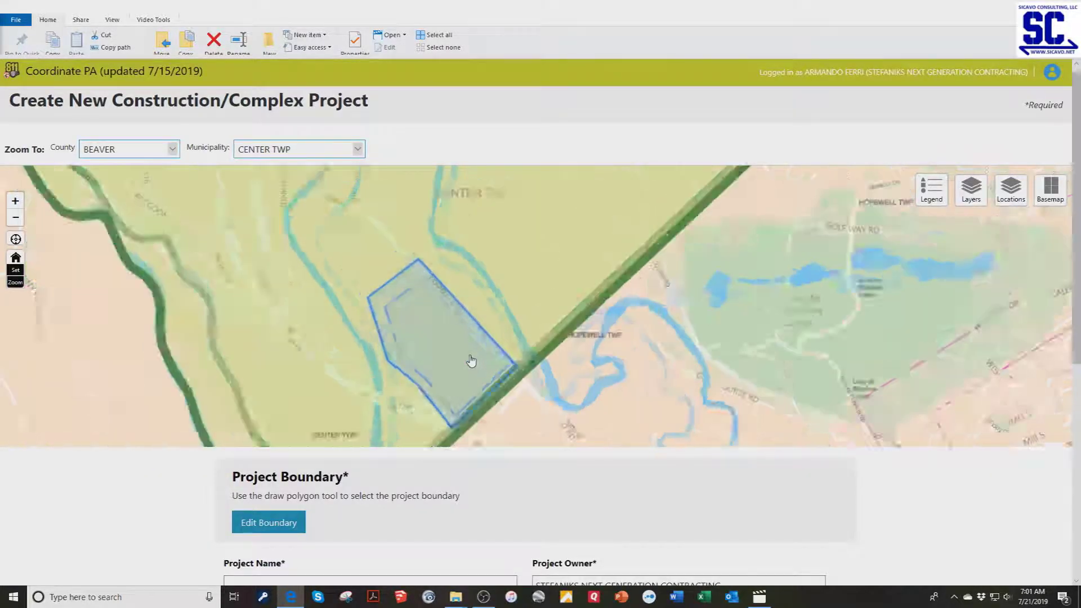
scroll(471, 361, up, 1)
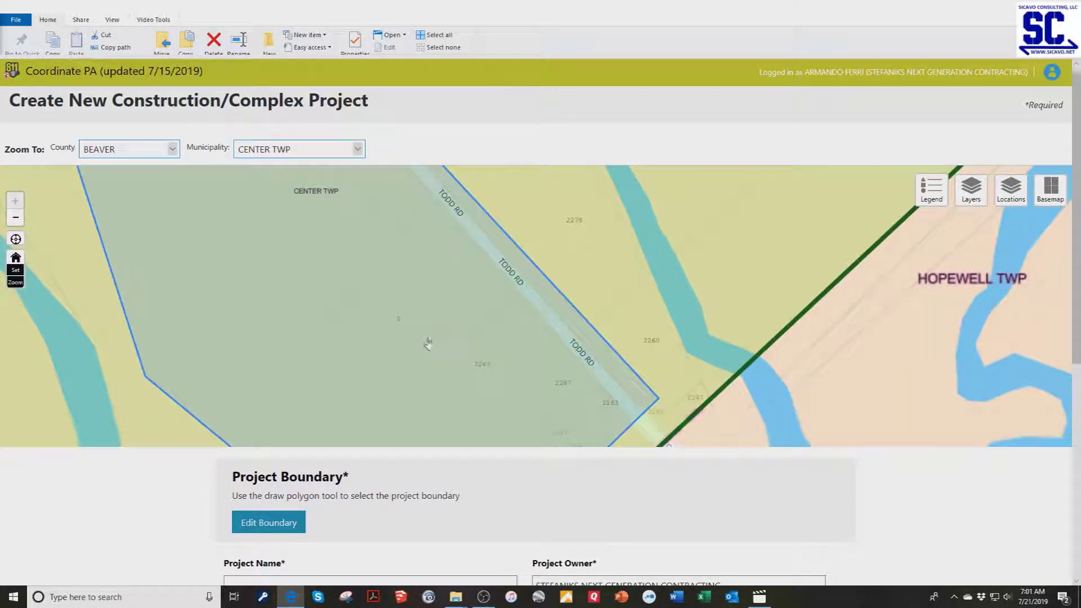
click(16, 218)
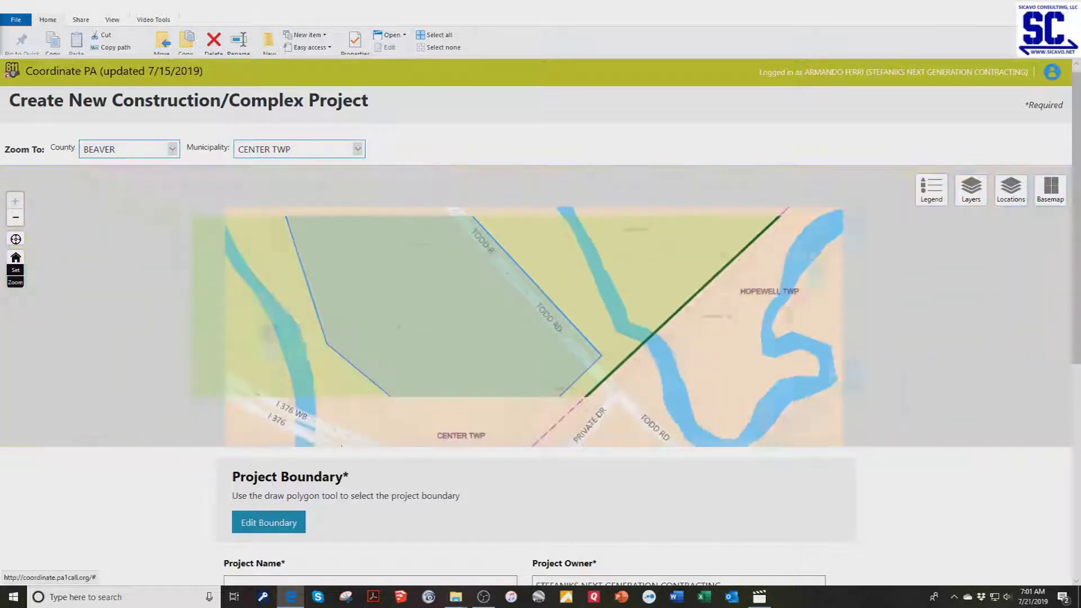
Name the project "Stefaniks Sewer" and set its status to In Progress
scroll(206, 491, down, 5)
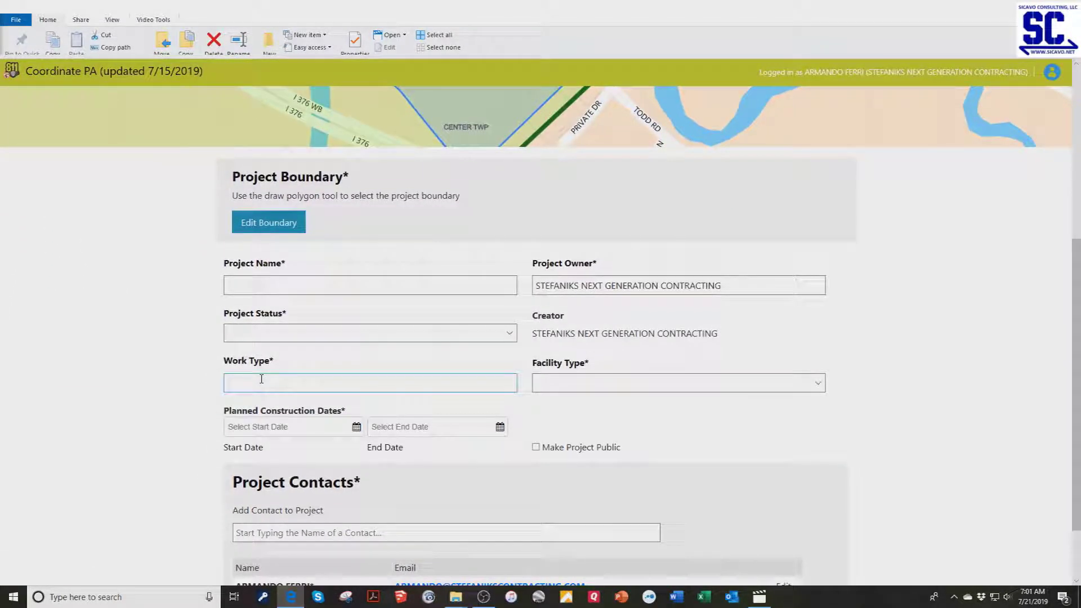
click(290, 281)
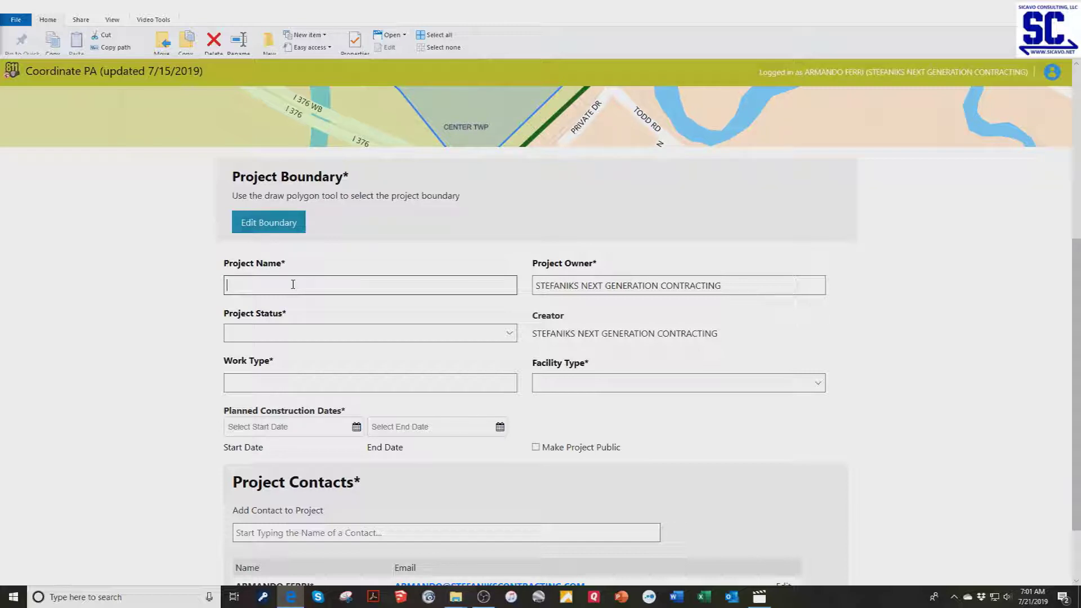
text(Stefaniks Sewer)
key(Tab)
key(Tab)
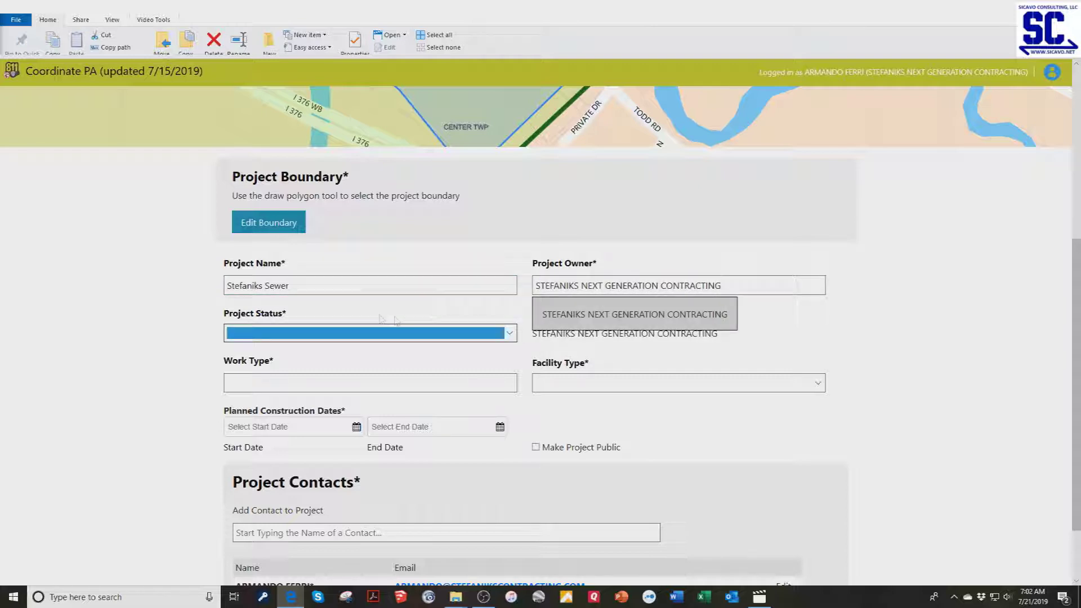
click(508, 336)
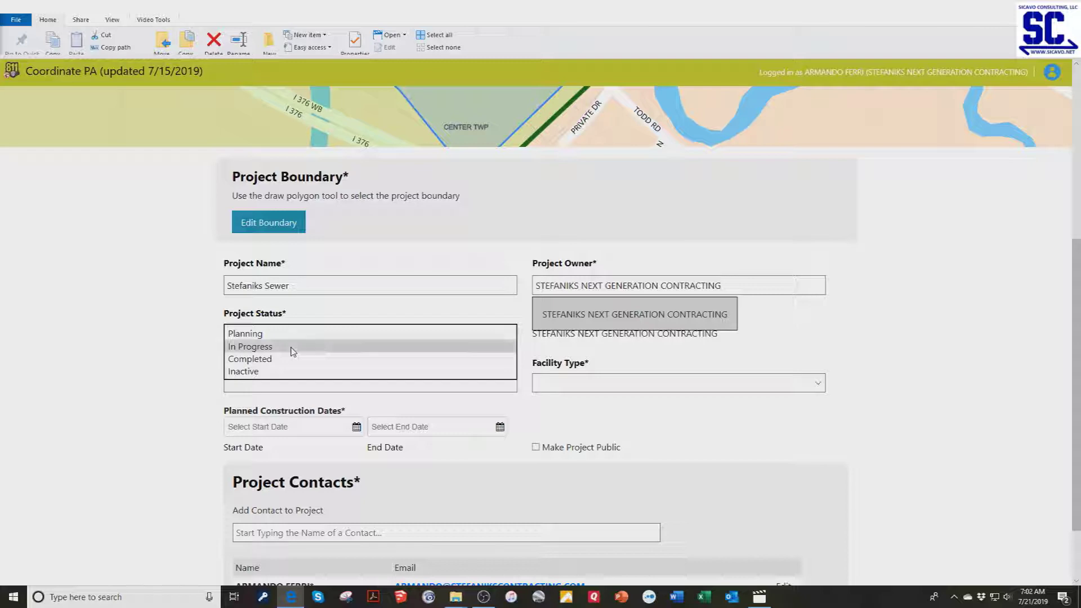
click(292, 347)
Enter "Sewer Construction" as the work type and choose Sewer - Sanitary as the facility type
click(293, 385)
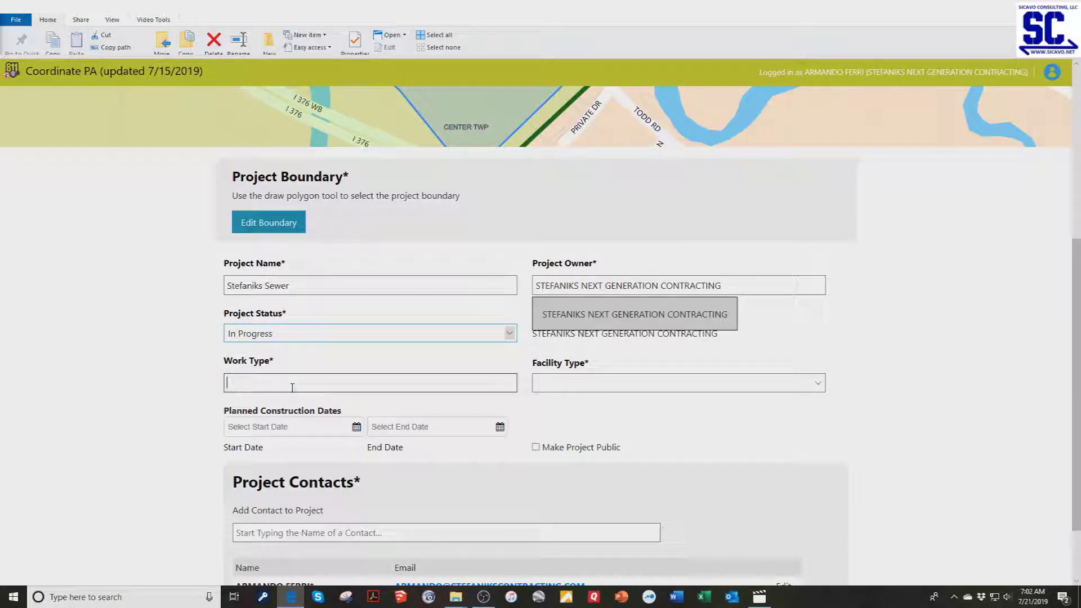
text(Sewer Construction)
click(817, 384)
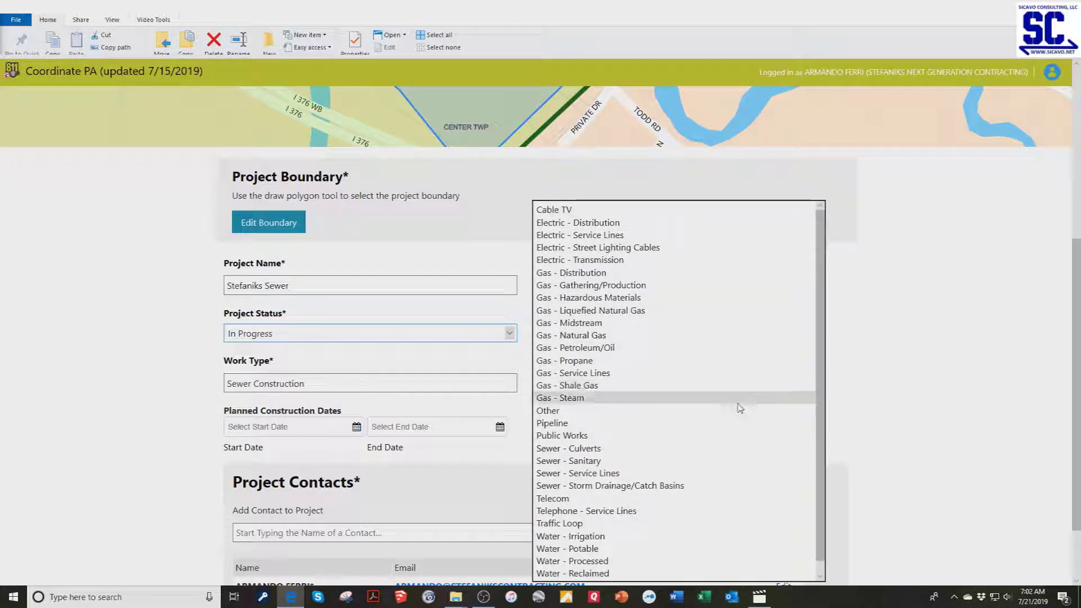
click(589, 460)
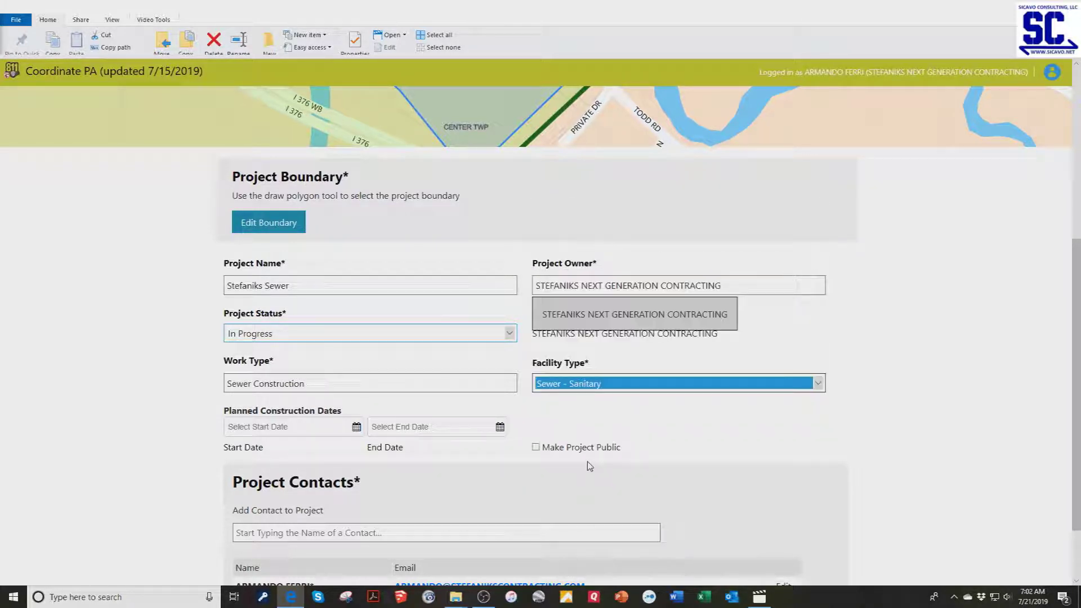
Set the planned construction dates to a start of 08/01/2019 and an end of 09/30/2019
scroll(398, 376, down, 2)
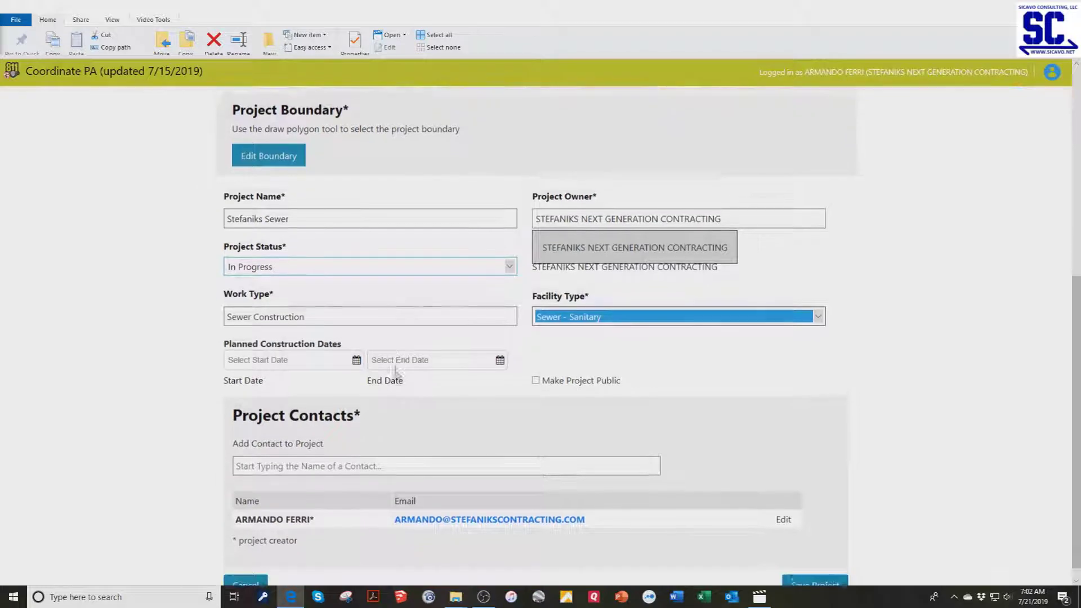
click(357, 345)
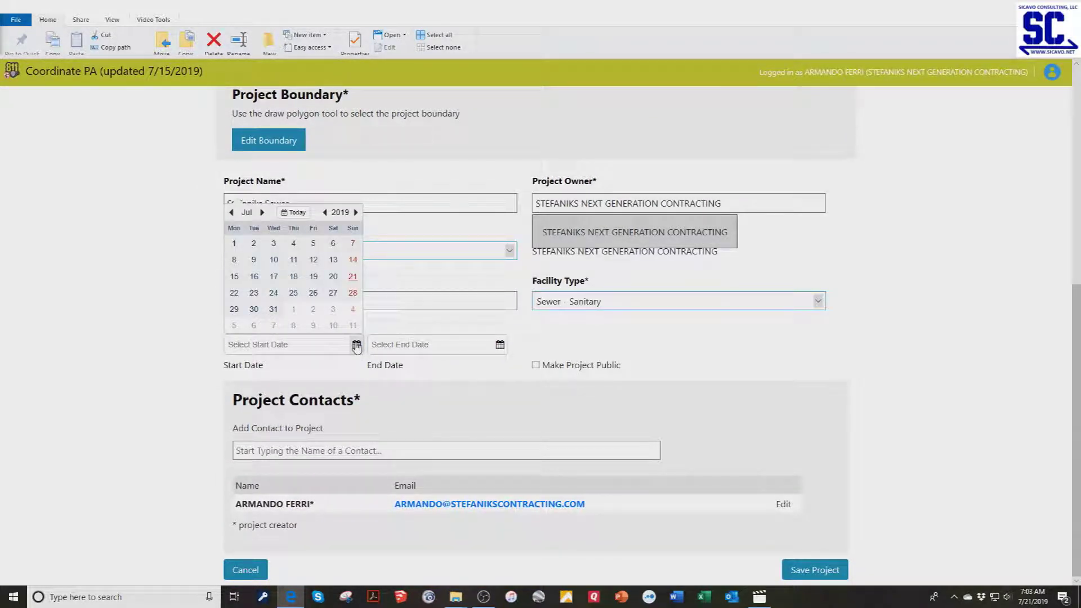
scroll(295, 312, down, 1)
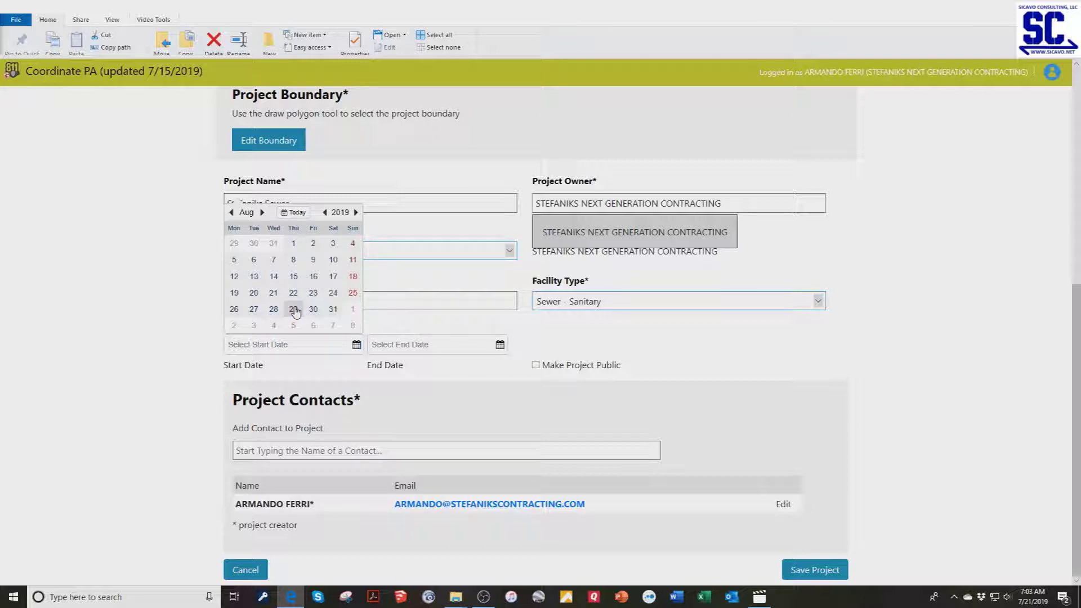
click(293, 245)
click(500, 345)
click(405, 213)
click(405, 213)
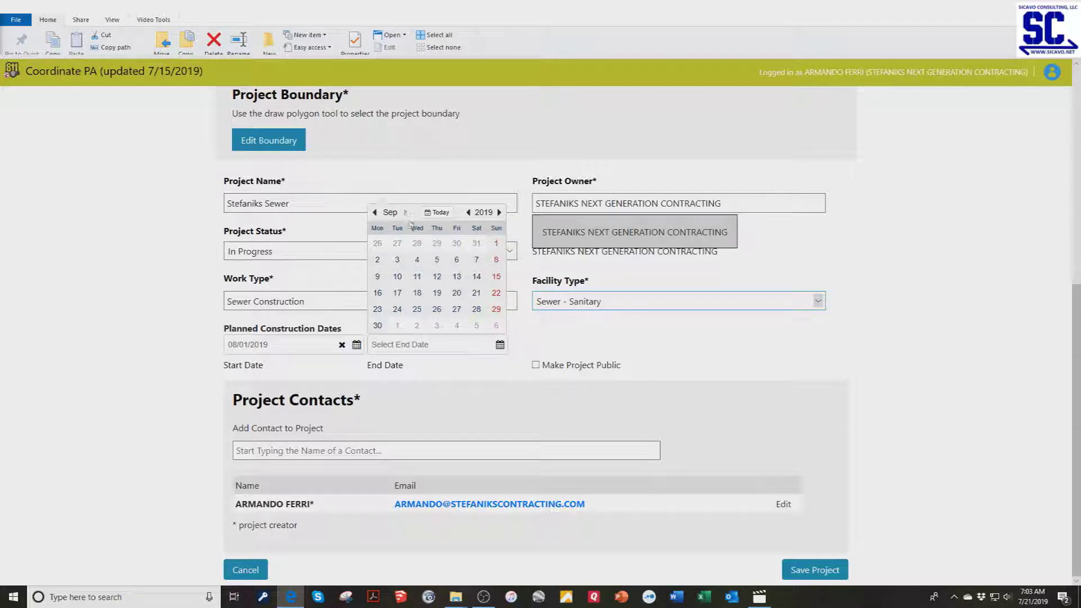
click(377, 325)
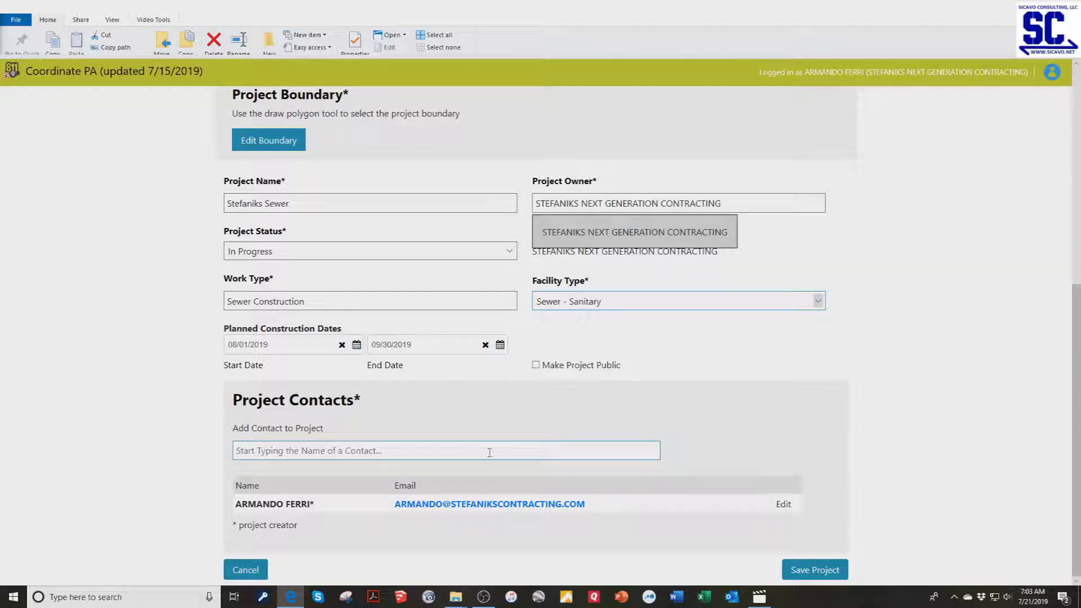
Look up a project contact by name and open the form for adding a new user as contact
click(460, 448)
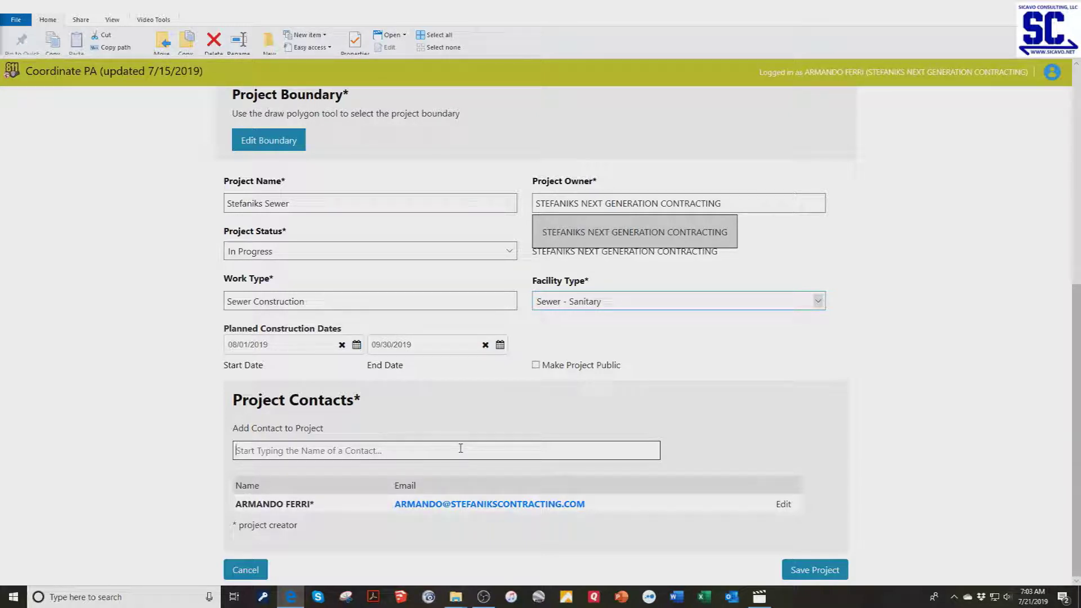
text(Brenda )
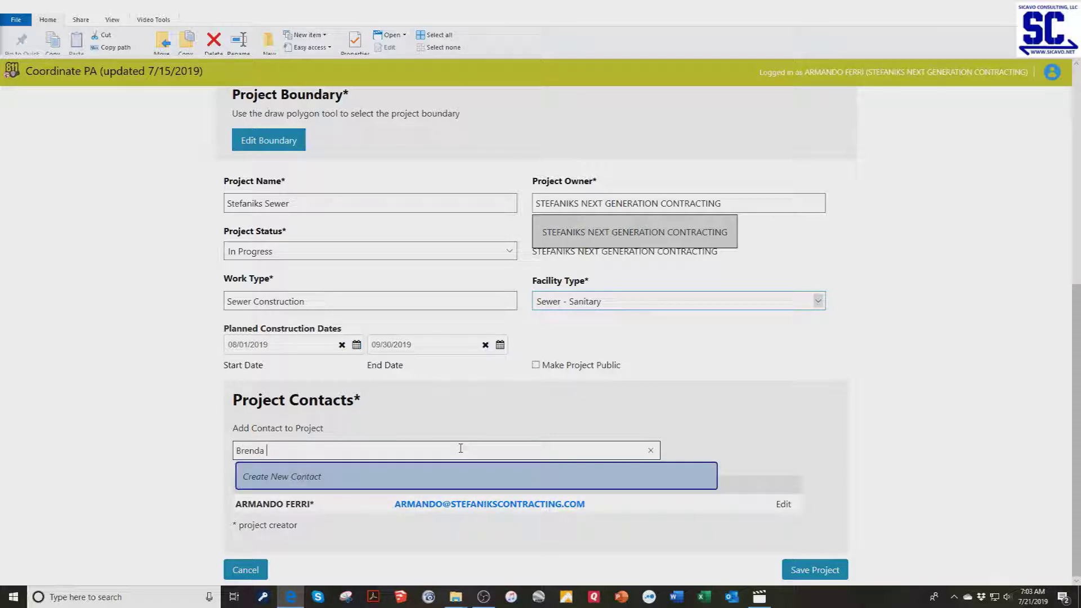
text(r)
key(BackSpace)
text(re)
click(291, 478)
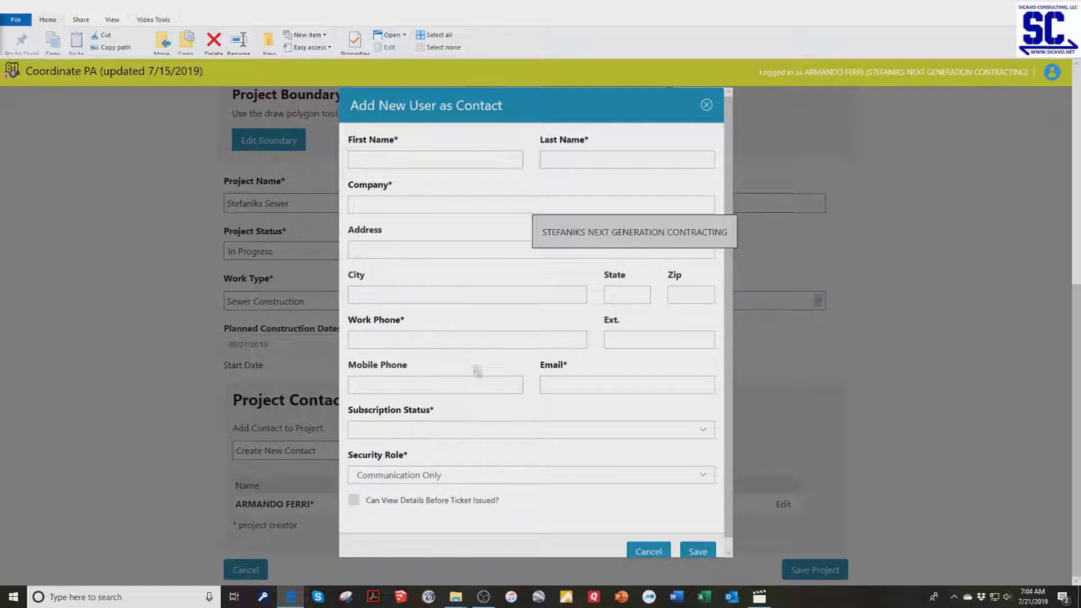
Choose Receive All Communications and the Project Editor role for the new contact, and close the form without saving
click(706, 431)
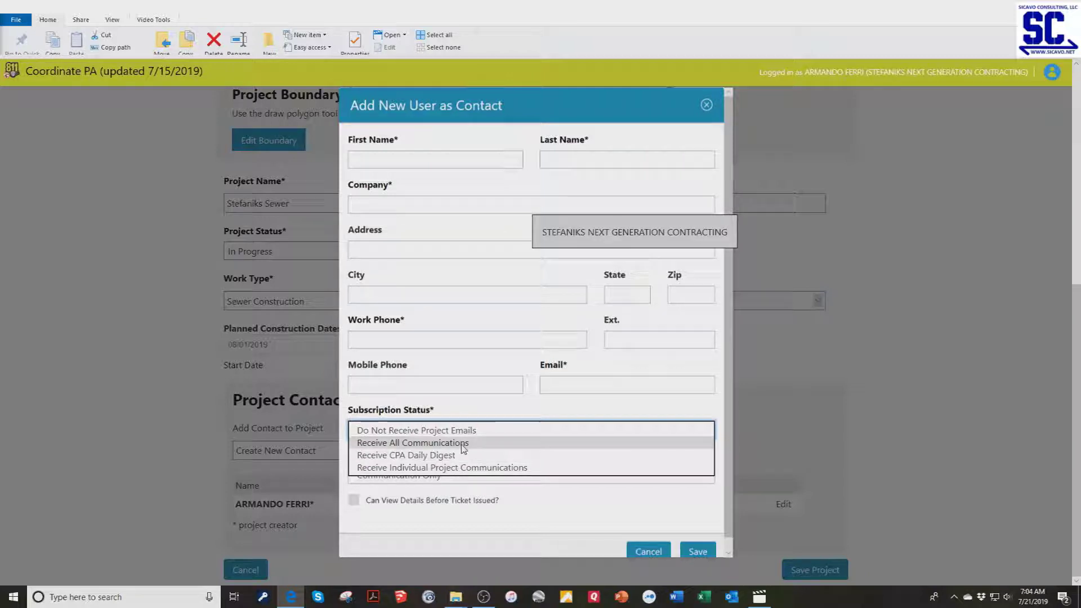
click(464, 447)
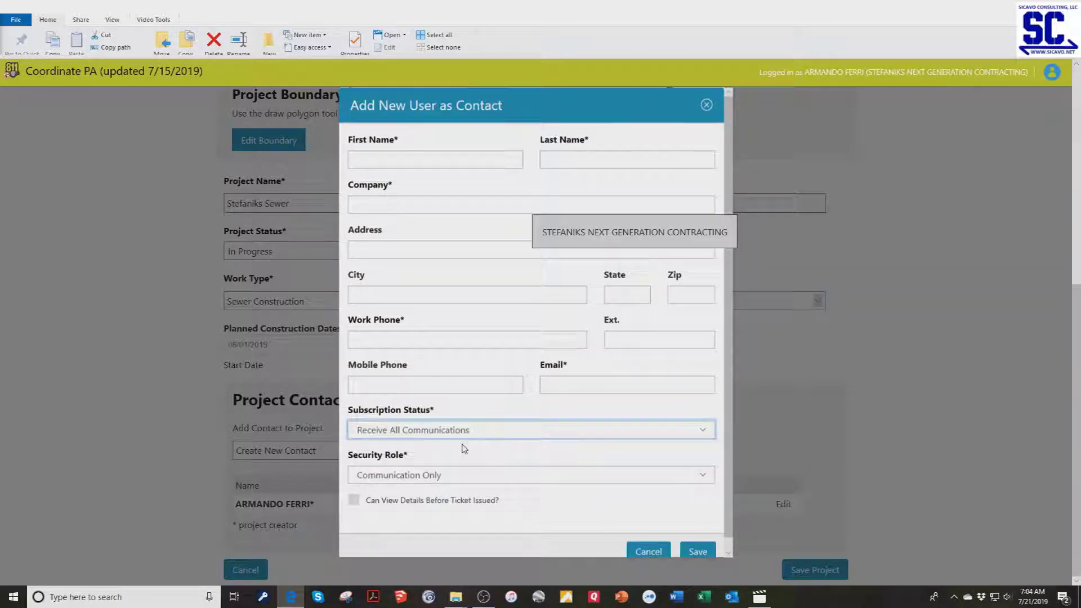
click(488, 476)
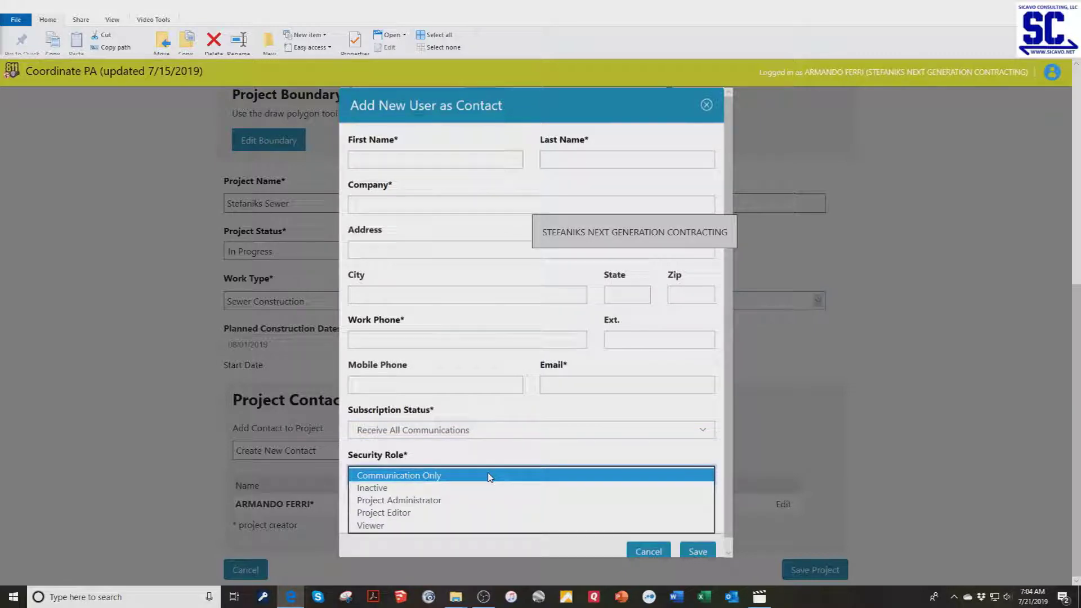
click(474, 512)
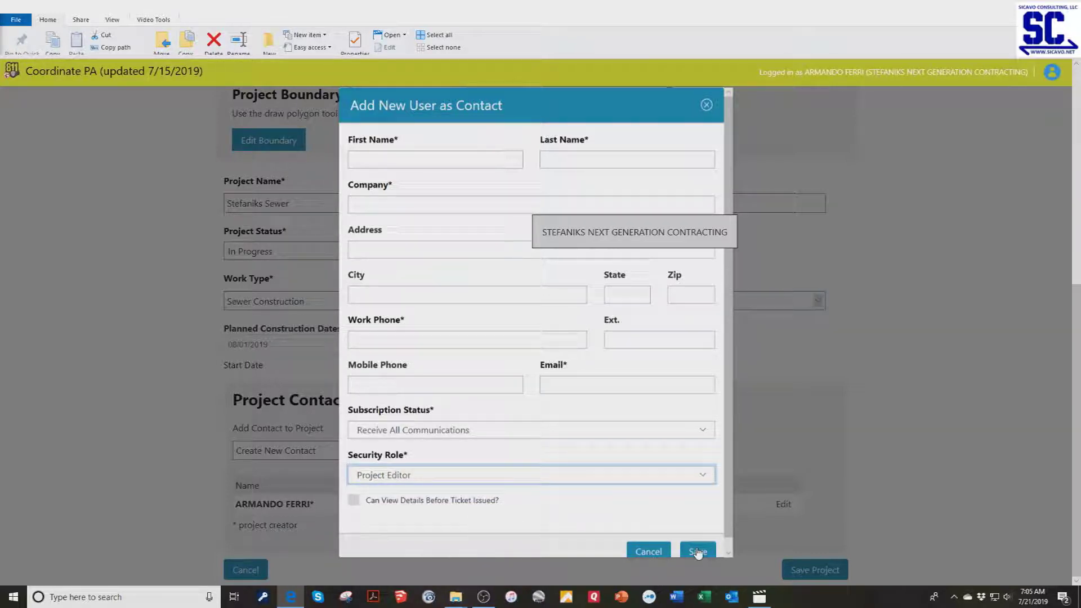
click(706, 106)
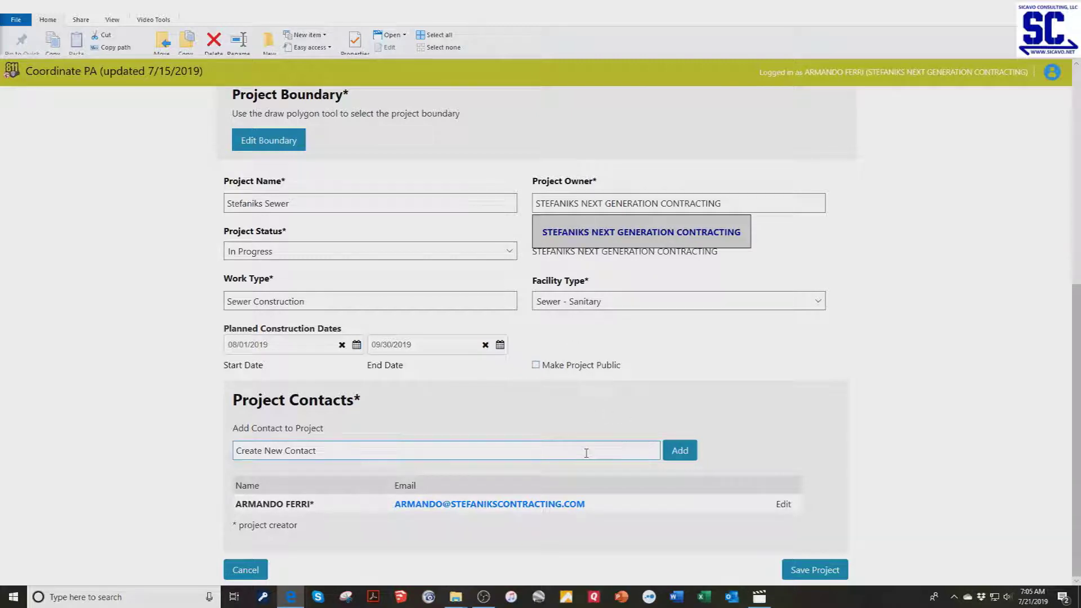
Save the Stefaniks Sewer project and decline to create a ticket for it
click(804, 571)
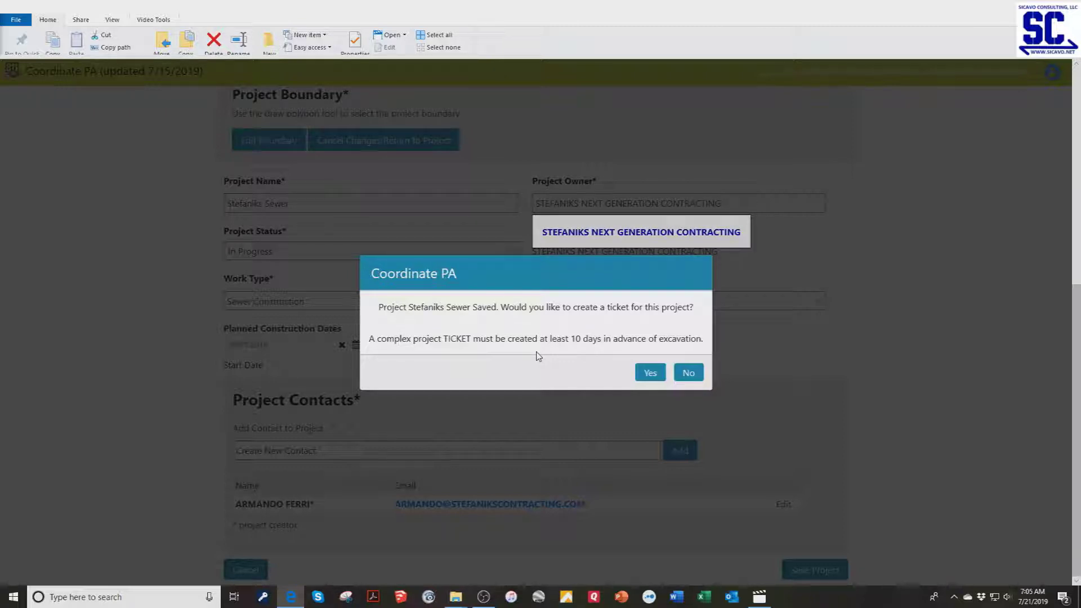
click(686, 375)
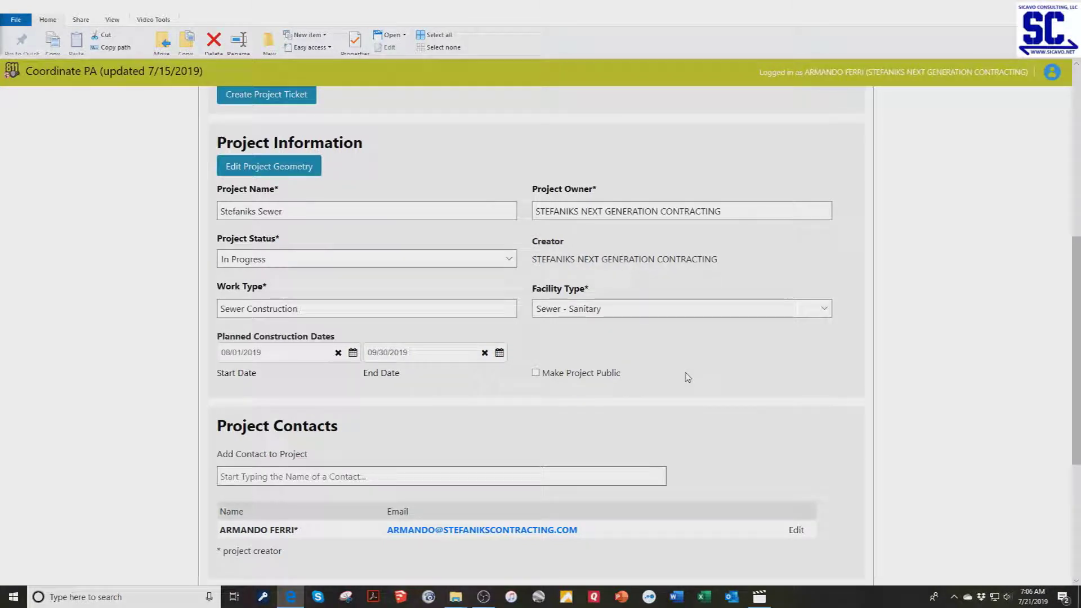
Go through the saved project's contacts and documents sections, save the project changes and dismiss the confirmation
scroll(687, 377, down, 4)
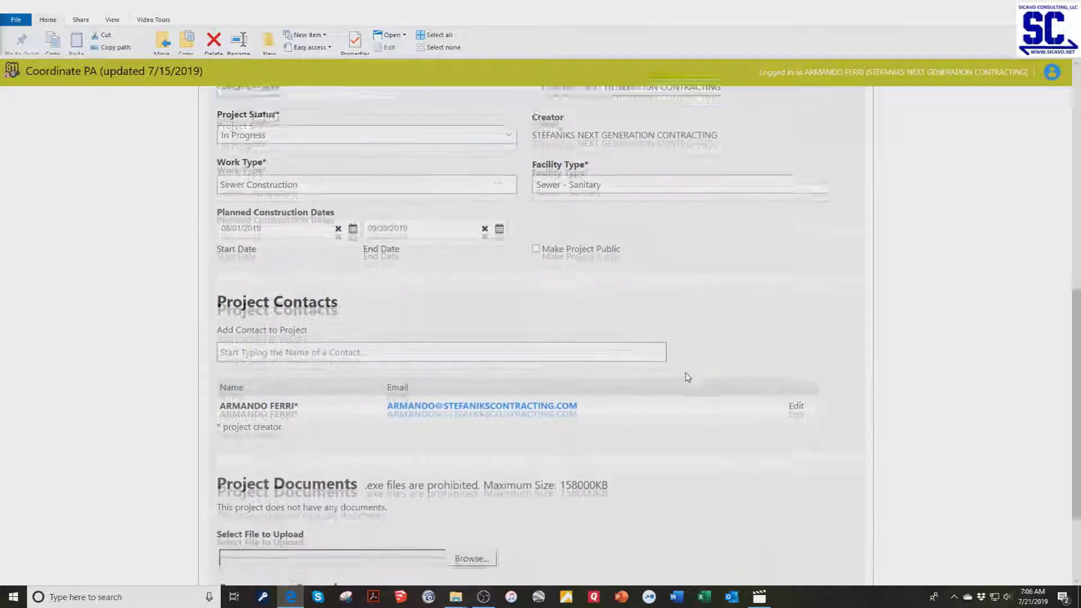
scroll(688, 378, down, 1)
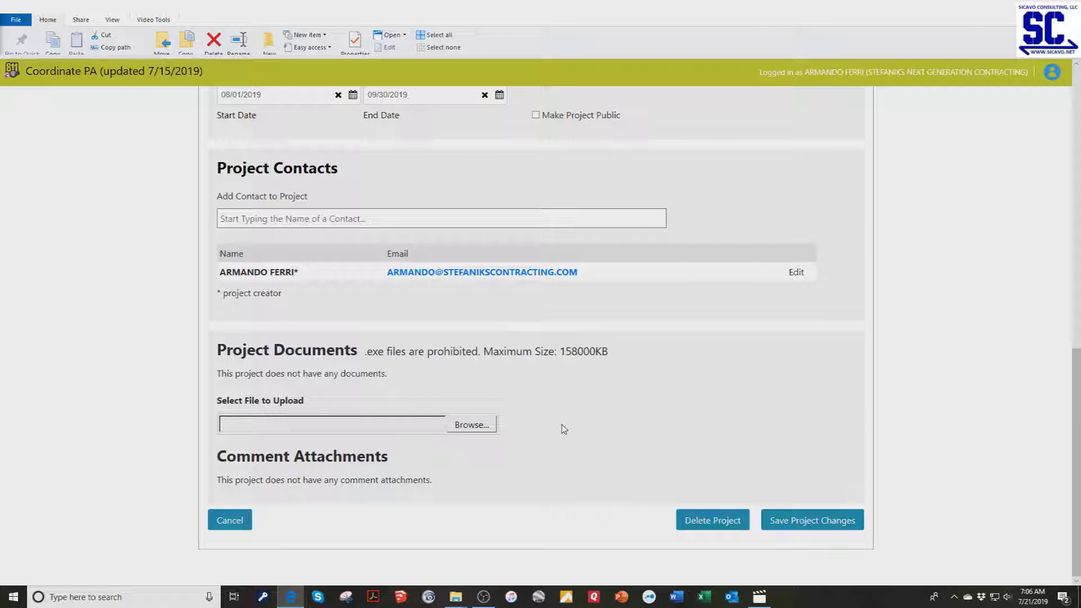
click(794, 523)
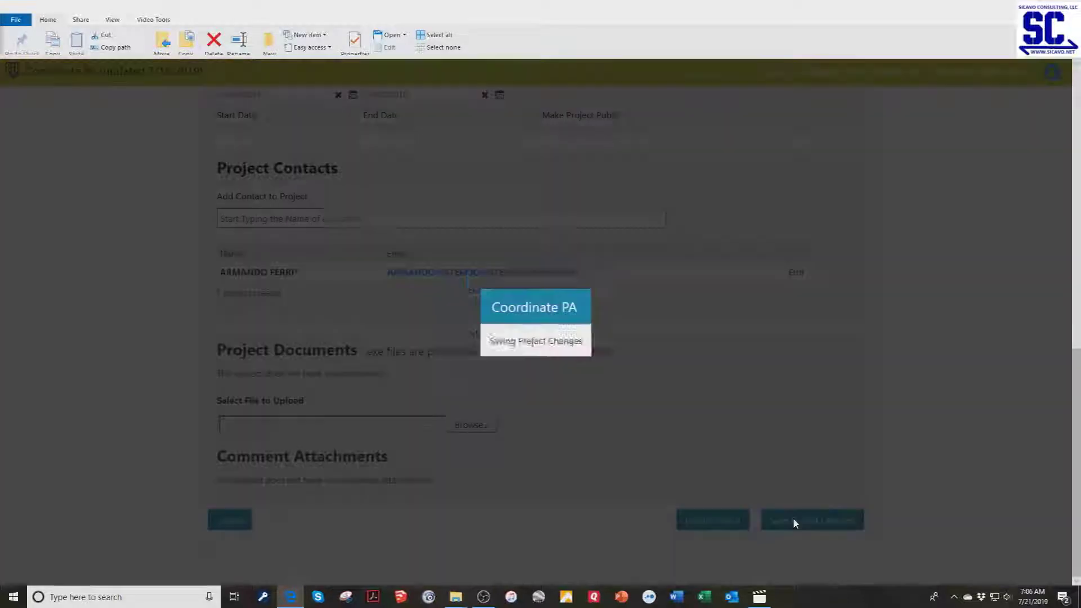
click(581, 357)
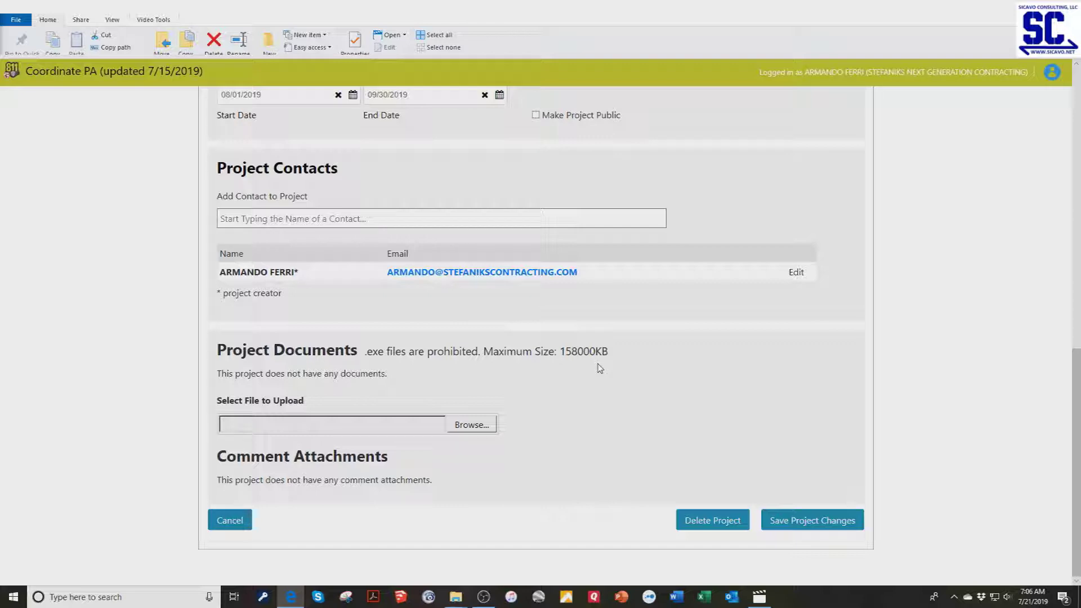
scroll(600, 368, up, 1)
scroll(600, 369, down, 1)
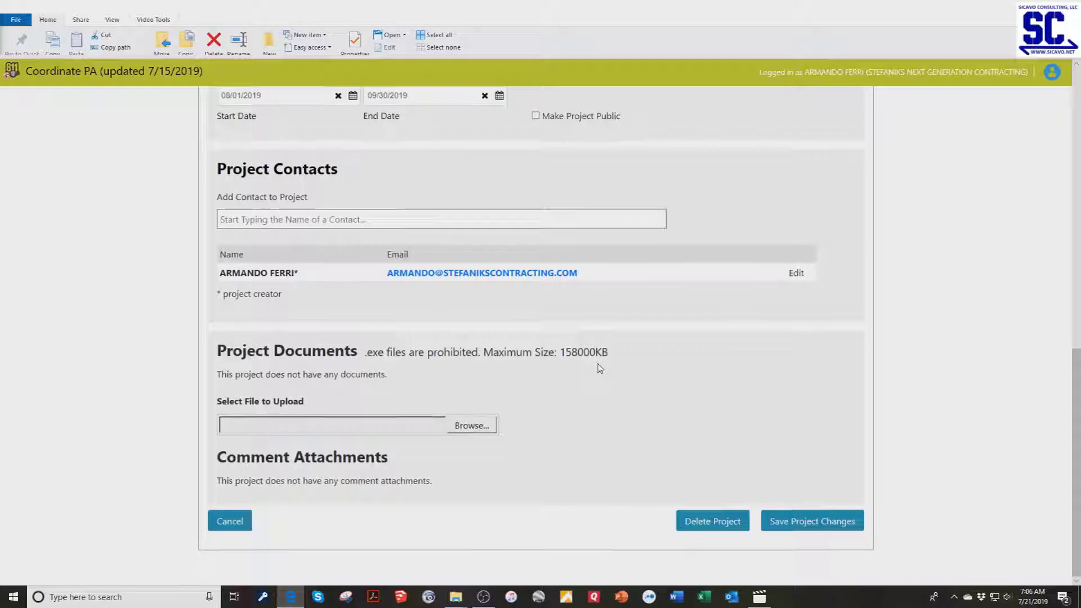